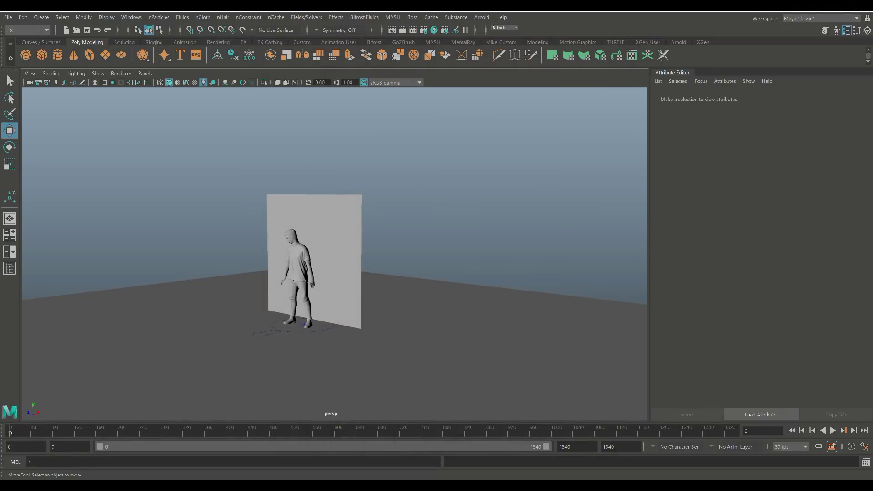
{"action": "scroll", "coordinate": [313, 264], "scroll_direction": "up", "scroll_amount": 5}
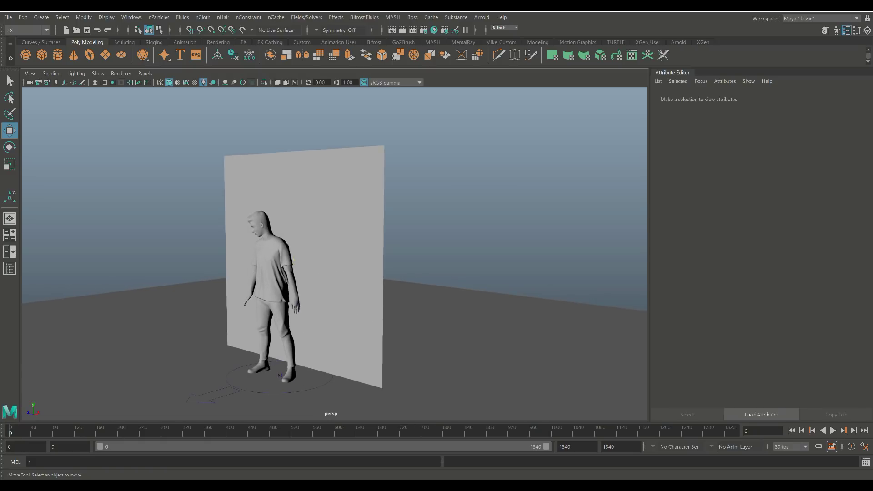
{"action": "middle_click_drag", "start_coordinate": [293, 260], "coordinate": [369, 253], "text": "alt"}
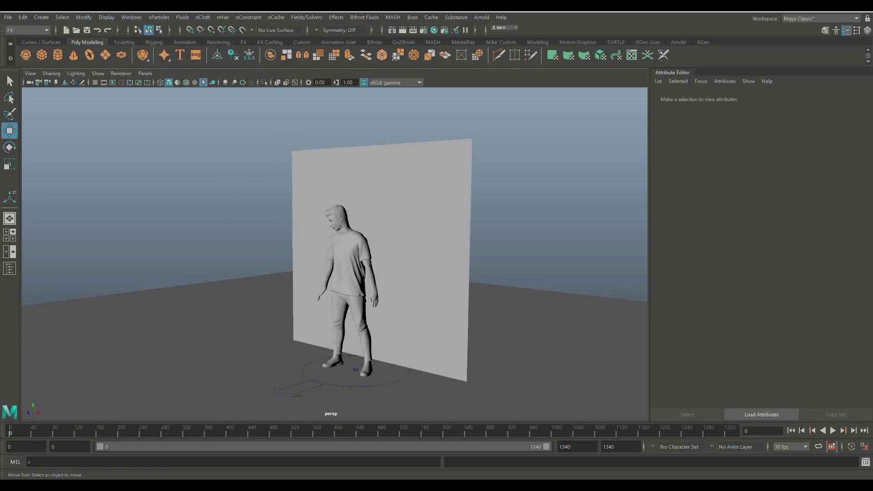
{"action": "left_click_drag", "start_coordinate": [370, 253], "coordinate": [307, 267], "text": "alt"}
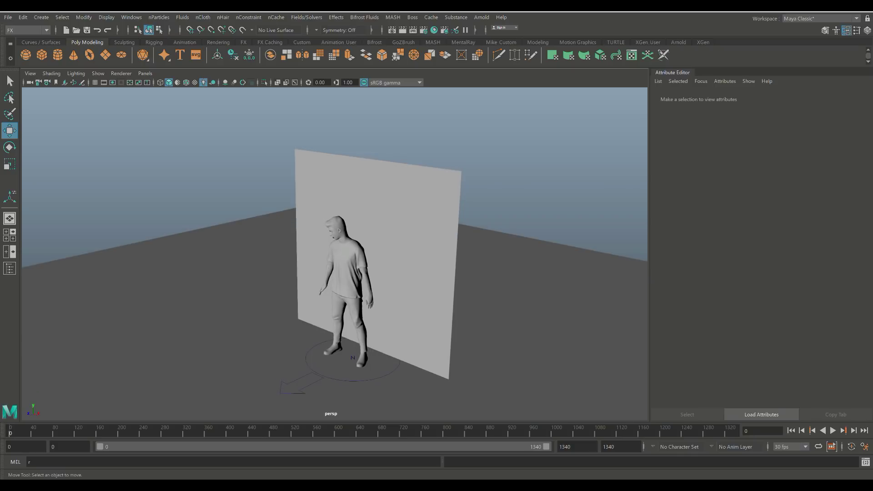
{"action": "middle_click_drag", "start_coordinate": [307, 267], "coordinate": [310, 255], "text": "alt"}
{"action": "right_click_drag", "start_coordinate": [310, 255], "coordinate": [303, 255], "text": "alt"}
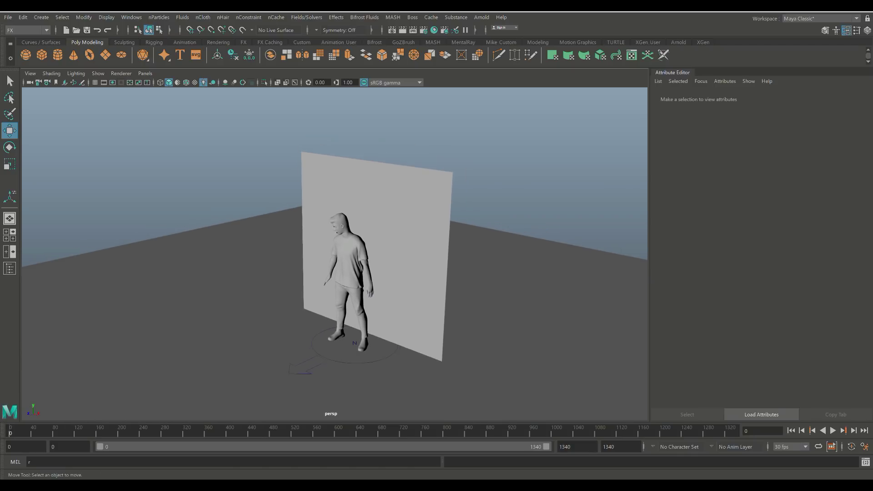
{"action": "mouse_move", "coordinate": [303, 255]}
{"action": "left_mouse_down", "text": "alt"}
{"action": "mouse_move", "coordinate": [317, 214]}
{"action": "mouse_move", "coordinate": [307, 278]}
{"action": "mouse_move", "coordinate": [317, 265]}
{"action": "left_mouse_up", "text": "alt"}
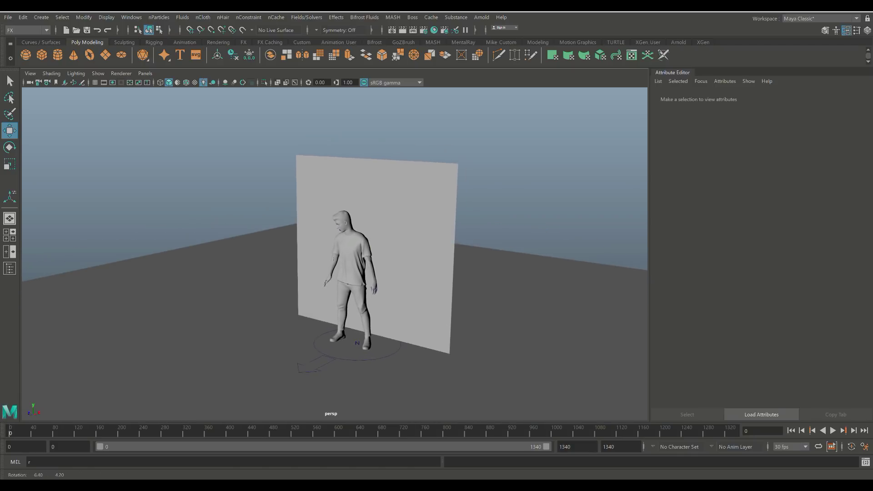
Step: Hide the Attribute Editor to give the perspective view the full window width
{"action": "left_click", "coordinate": [846, 31]}
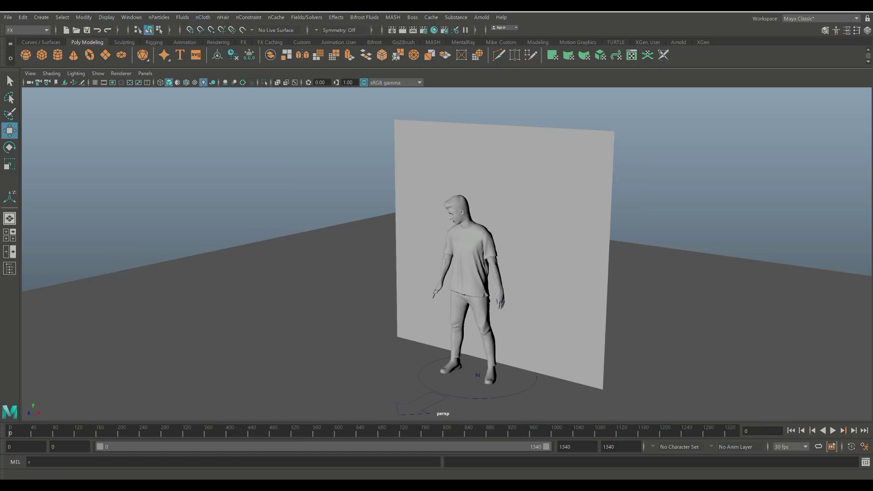
{"action": "right_click_drag", "start_coordinate": [541, 242], "coordinate": [522, 243], "text": "alt"}
{"action": "left_click_drag", "start_coordinate": [522, 243], "coordinate": [479, 252], "text": "alt"}
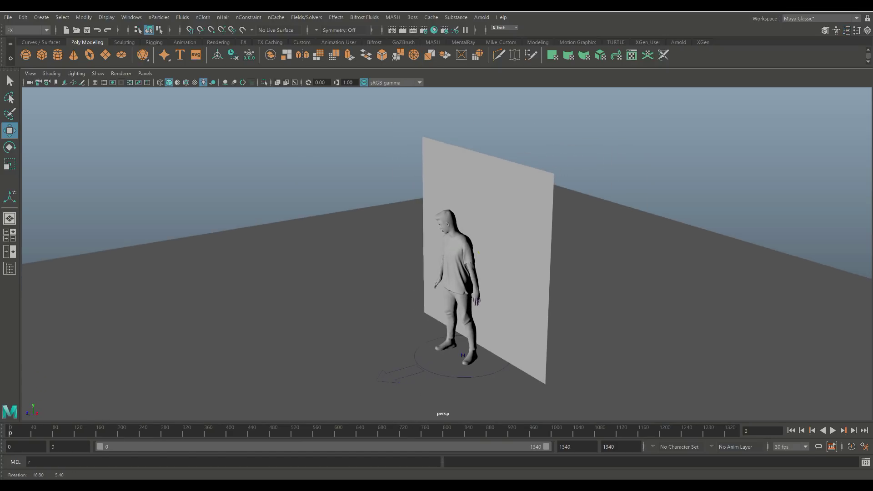
{"action": "middle_click_drag", "start_coordinate": [479, 252], "coordinate": [435, 245], "text": "alt"}
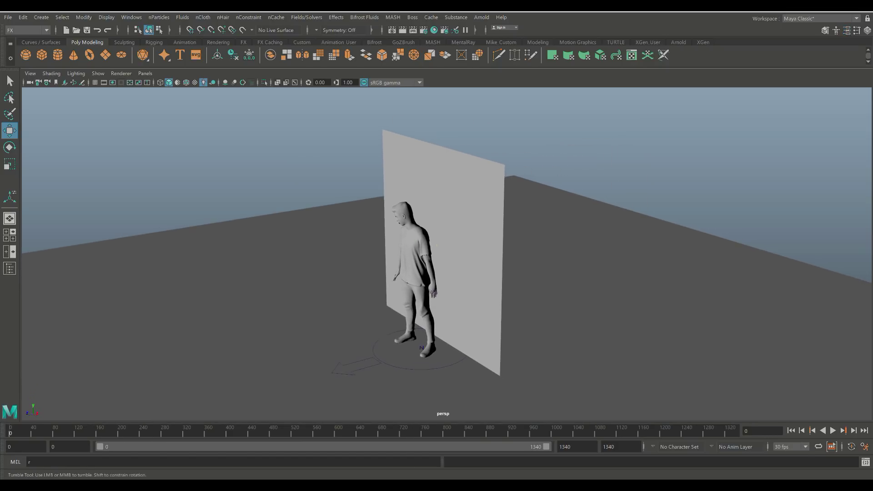
{"action": "left_click_drag", "start_coordinate": [436, 246], "coordinate": [453, 231], "text": "alt"}
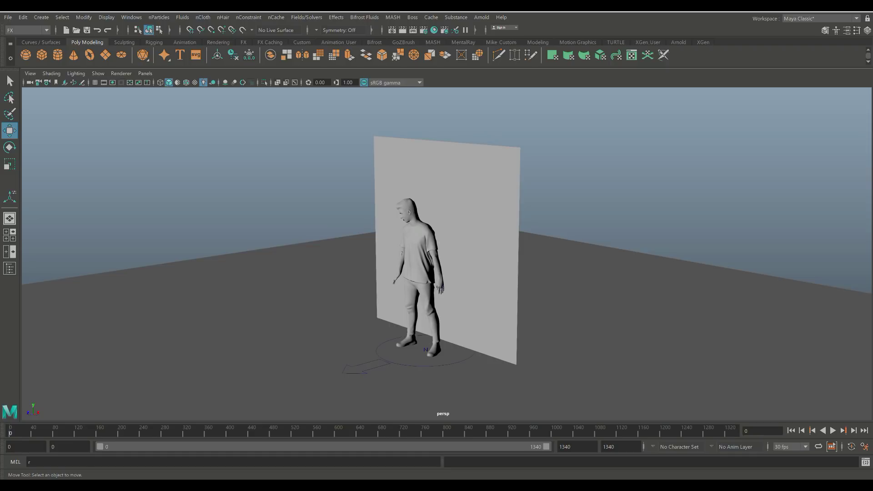
Step: Play the animation to check how the cloth plane behaves, stop playback, and rewind to frame 0
{"action": "scroll", "coordinate": [447, 253], "scroll_direction": "up", "scroll_amount": 1}
{"action": "scroll", "coordinate": [447, 254], "scroll_direction": "down", "scroll_amount": 4}
{"action": "scroll", "coordinate": [446, 254], "scroll_direction": "up", "scroll_amount": 3}
{"action": "key", "text": "alt+v"}
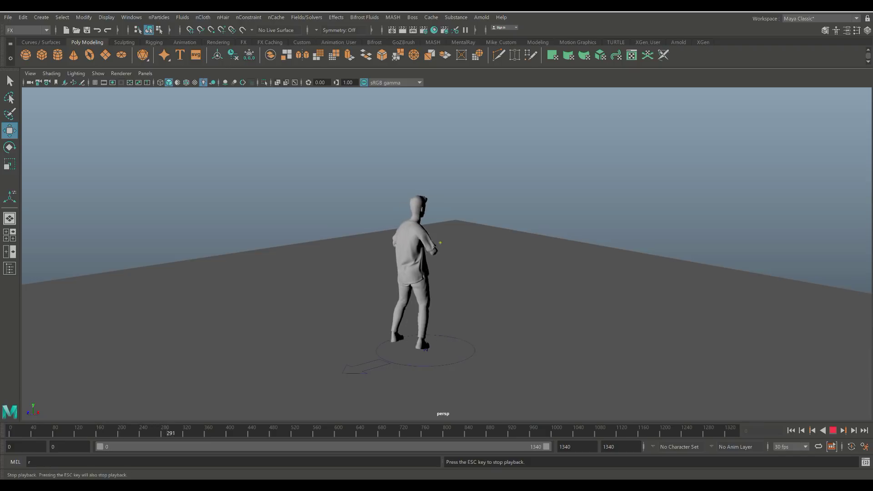
{"action": "left_click", "coordinate": [833, 430]}
{"action": "left_click", "coordinate": [791, 431]}
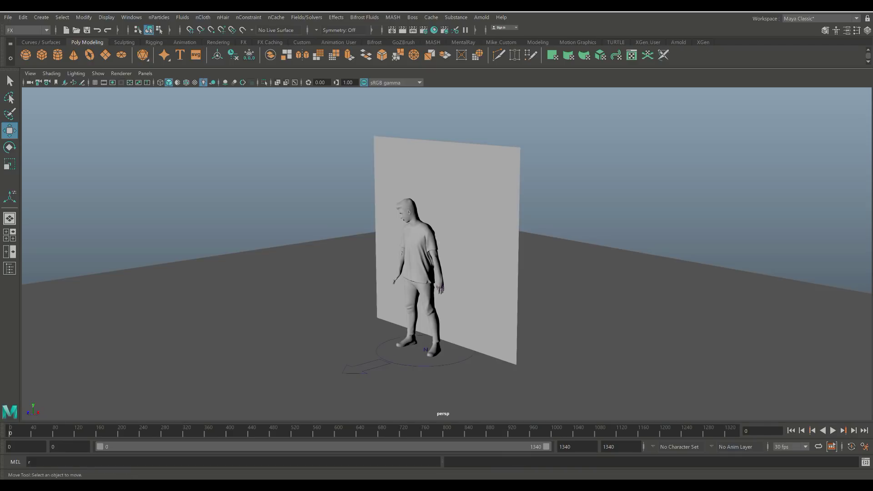
Step: Create a polygon cube, raise it to the cloth's top edge, and scale it into a horizontal bar about 307 × 12 × 12
{"action": "left_click", "coordinate": [476, 237]}
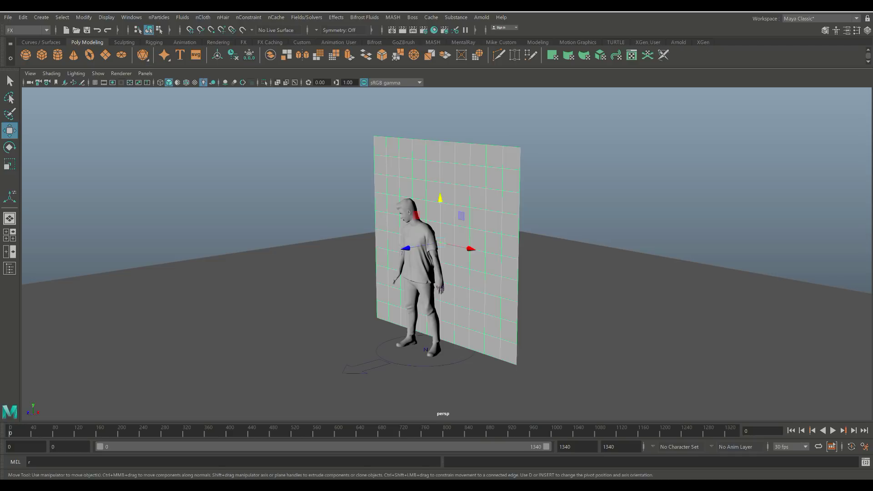
{"action": "left_click", "coordinate": [42, 54]}
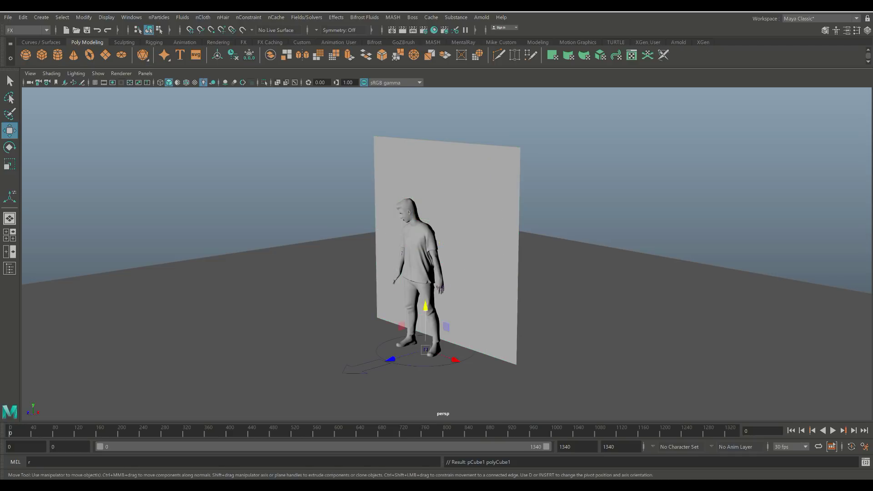
{"action": "left_click_drag", "start_coordinate": [425, 307], "coordinate": [424, 98]}
{"action": "key", "text": "r"}
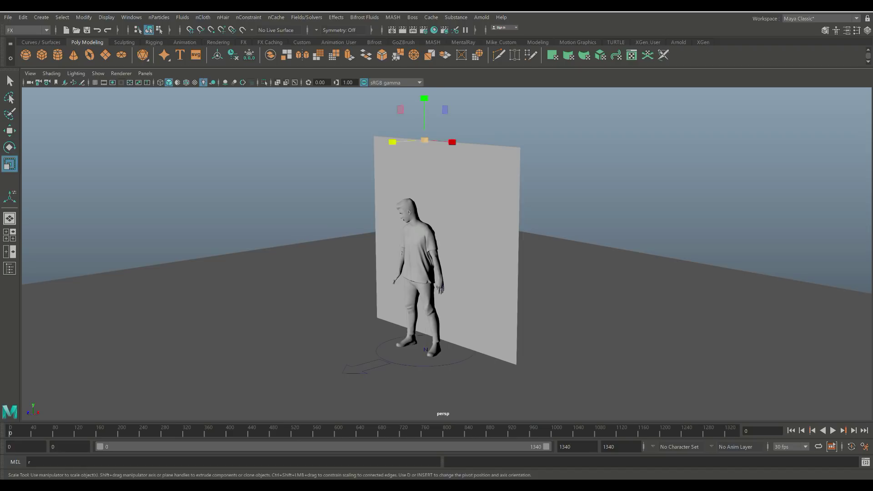
{"action": "left_click_drag", "start_coordinate": [424, 141], "coordinate": [658, 158]}
{"action": "left_click_drag", "start_coordinate": [452, 142], "coordinate": [520, 146]}
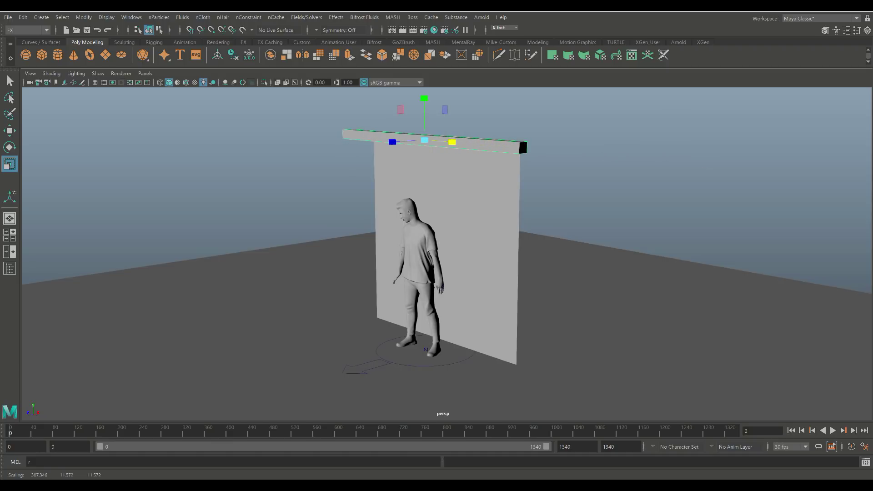
Step: Move the bar back about 21.6 cm along the Z axis so it lines up with the cloth plane's top edge
{"action": "left_click_drag", "start_coordinate": [495, 243], "coordinate": [429, 240], "text": "alt"}
{"action": "key", "text": "w"}
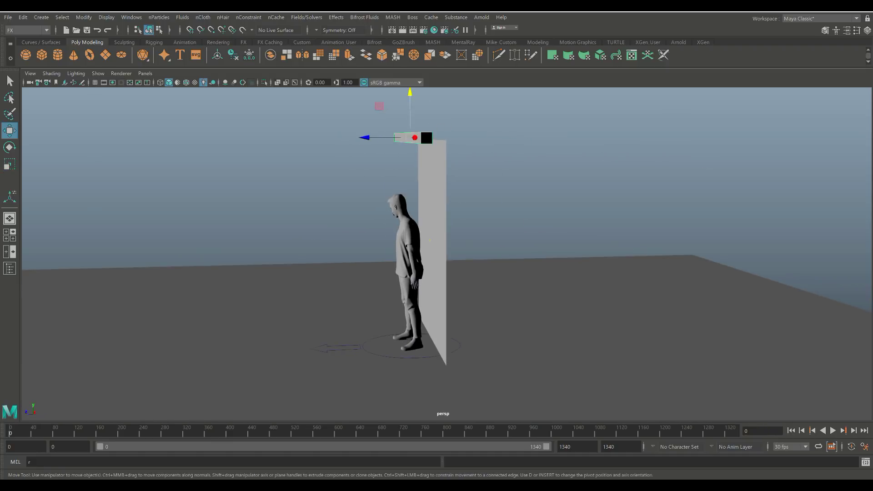
{"action": "left_click_drag", "start_coordinate": [364, 137], "coordinate": [386, 137]}
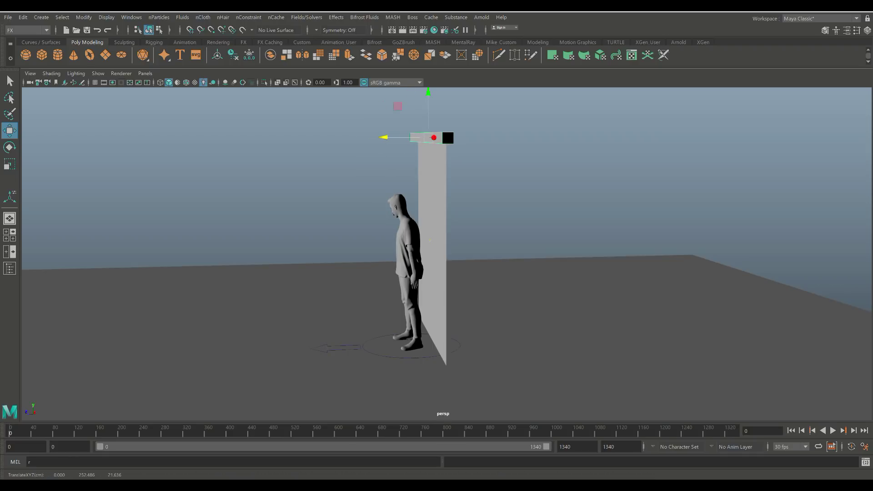
{"action": "scroll", "coordinate": [385, 138], "scroll_direction": "up", "scroll_amount": 2}
{"action": "left_click_drag", "start_coordinate": [389, 146], "coordinate": [509, 163], "text": "alt"}
{"action": "scroll", "coordinate": [445, 168], "scroll_direction": "down", "scroll_amount": 3}
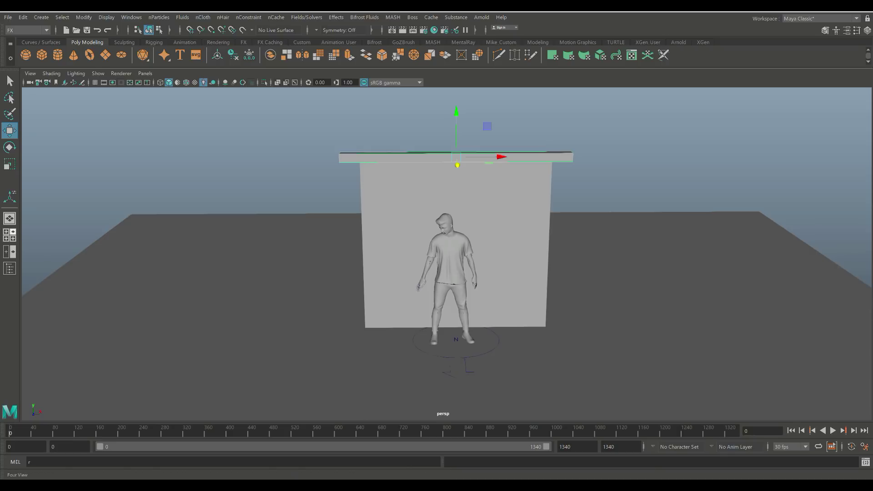
Step: Switch to a full-size front view framed on the character, cloth and bar
{"action": "left_click", "coordinate": [10, 235]}
{"action": "key", "text": "space"}
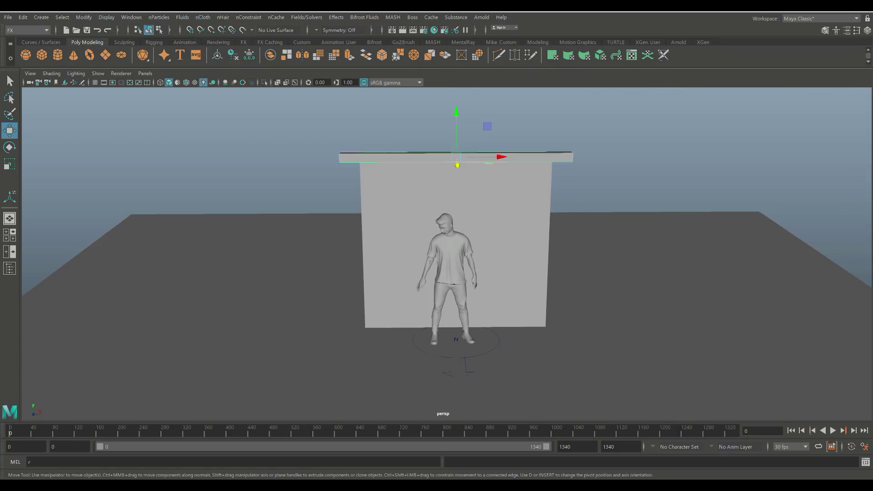
{"action": "left_click", "coordinate": [10, 235]}
{"action": "scroll", "coordinate": [659, 342], "scroll_direction": "down", "scroll_amount": 3}
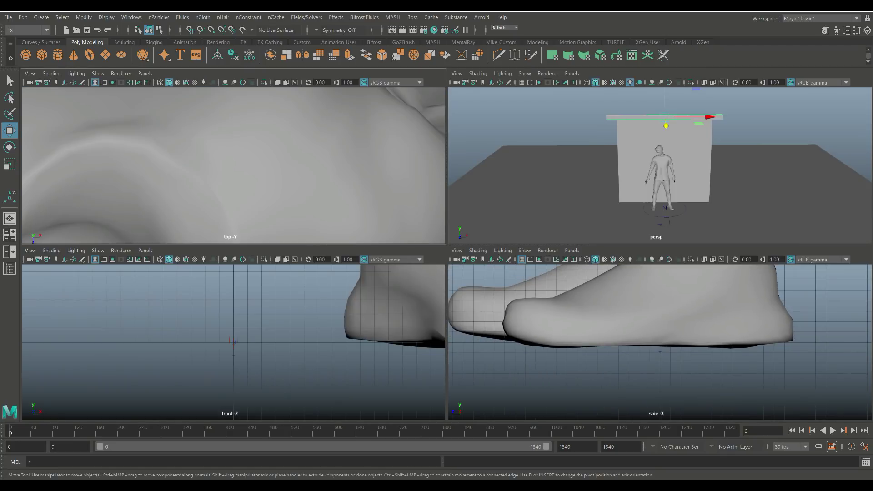
{"action": "scroll", "coordinate": [233, 341], "scroll_direction": "down", "scroll_amount": 10}
{"action": "key", "text": "space"}
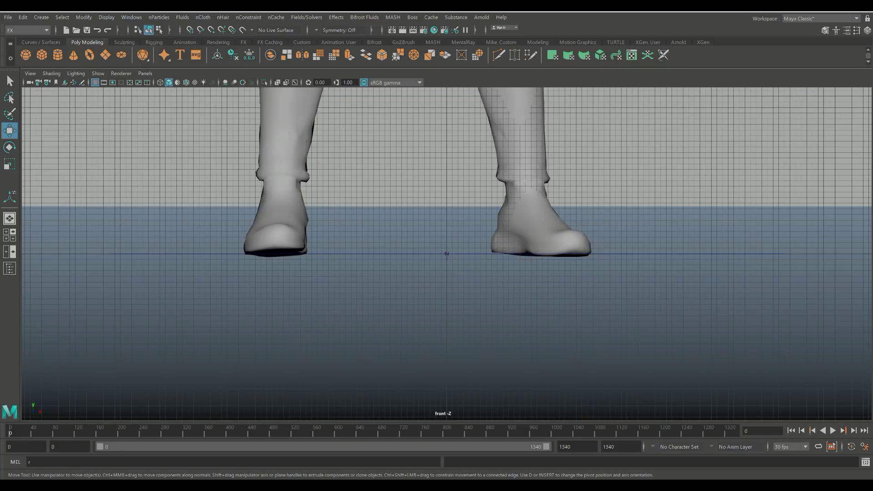
{"action": "middle_click_drag", "start_coordinate": [446, 214], "coordinate": [448, 298], "text": "alt"}
{"action": "scroll", "coordinate": [446, 254], "scroll_direction": "down", "scroll_amount": 12}
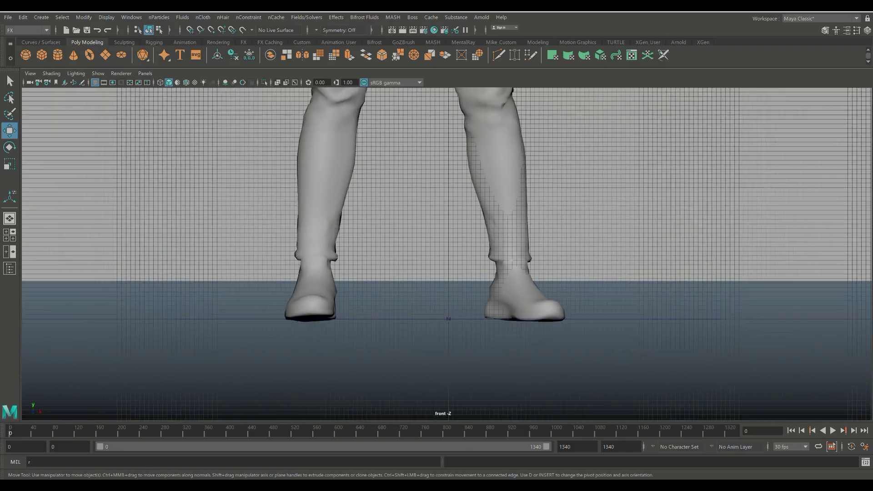
{"action": "scroll", "coordinate": [447, 254], "scroll_direction": "down", "scroll_amount": 4}
{"action": "middle_click_drag", "start_coordinate": [447, 214], "coordinate": [445, 356], "text": "alt"}
{"action": "scroll", "coordinate": [445, 253], "scroll_direction": "up", "scroll_amount": 1}
Step: Display the front view in wireframe and select the top row of vertices on the cloth plane
{"action": "left_click", "coordinate": [518, 204]}
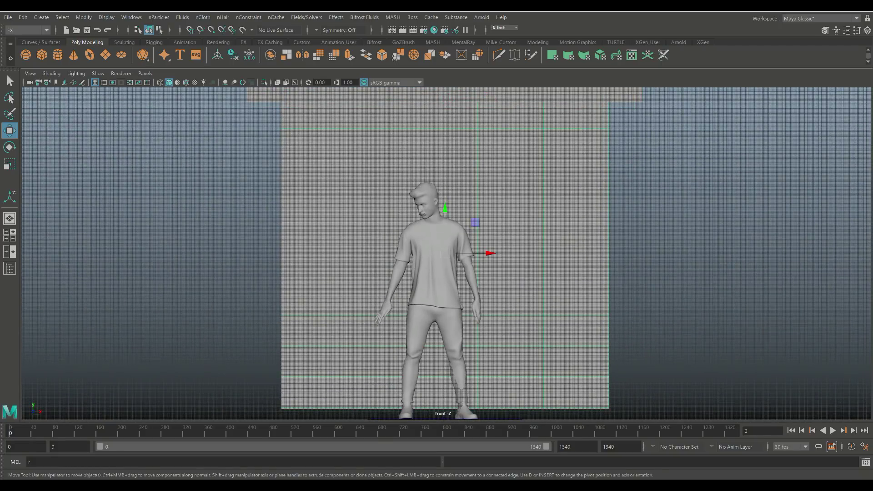
{"action": "key", "text": "4"}
{"action": "middle_click_drag", "start_coordinate": [518, 204], "coordinate": [520, 249], "text": "alt"}
{"action": "right_click_drag", "start_coordinate": [600, 194], "coordinate": [554, 194]}
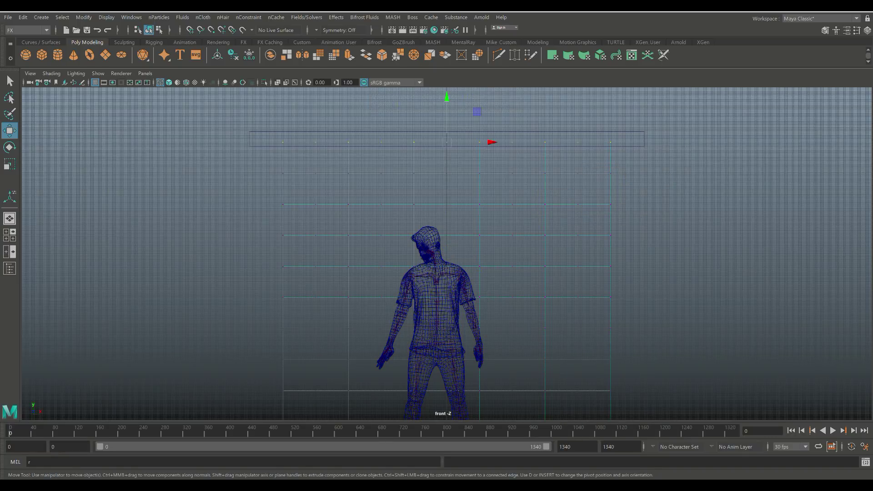
Step: Add the bar to the vertex selection and attach the cloth to it with a Point to Surface nConstraint
{"action": "left_click", "coordinate": [632, 146], "text": "shift"}
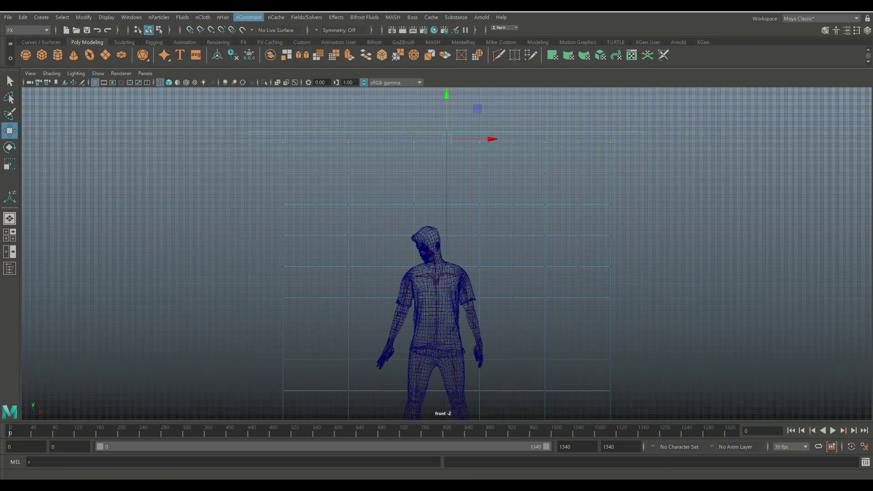
{"action": "left_click", "coordinate": [248, 16]}
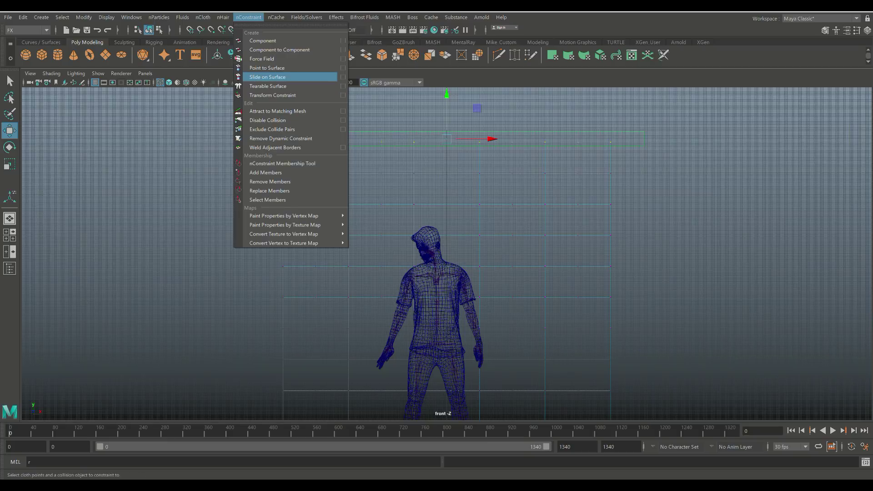
{"action": "left_click", "coordinate": [266, 68]}
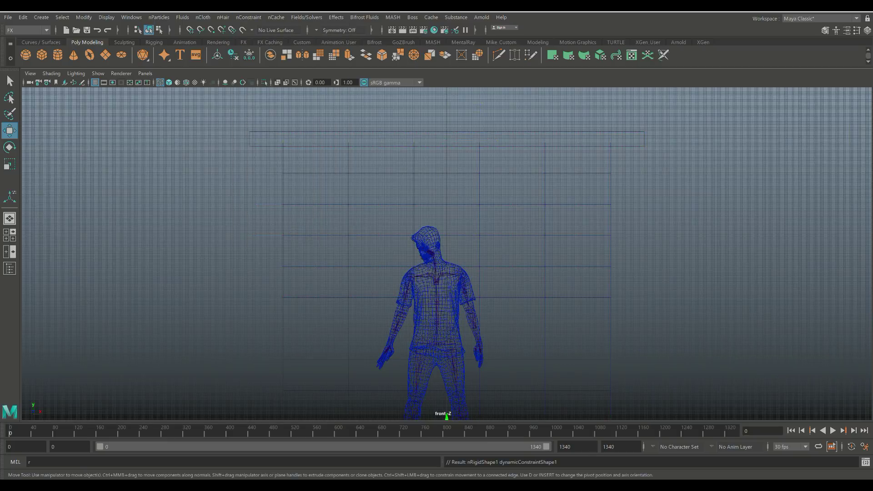
Step: Play the simulation in the perspective view, inspect the constrained cloth against the character from several angles, and rewind to frame 0
{"action": "key", "text": "space"}
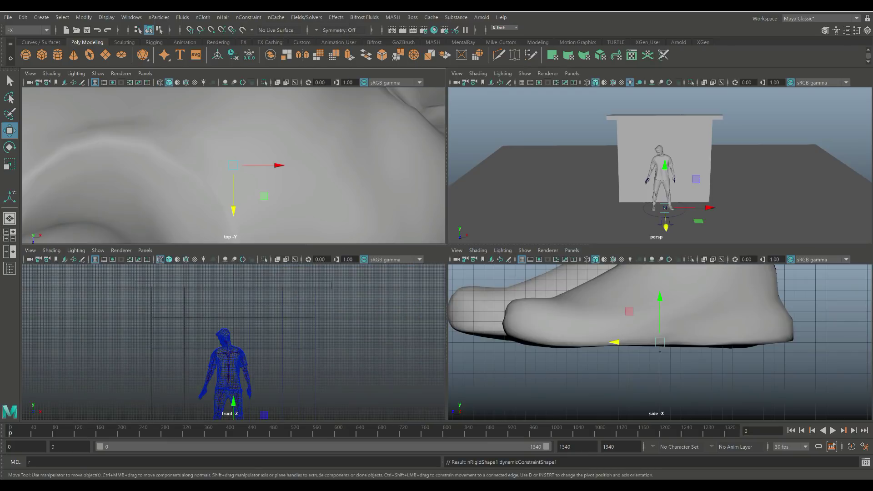
{"action": "key", "text": "space"}
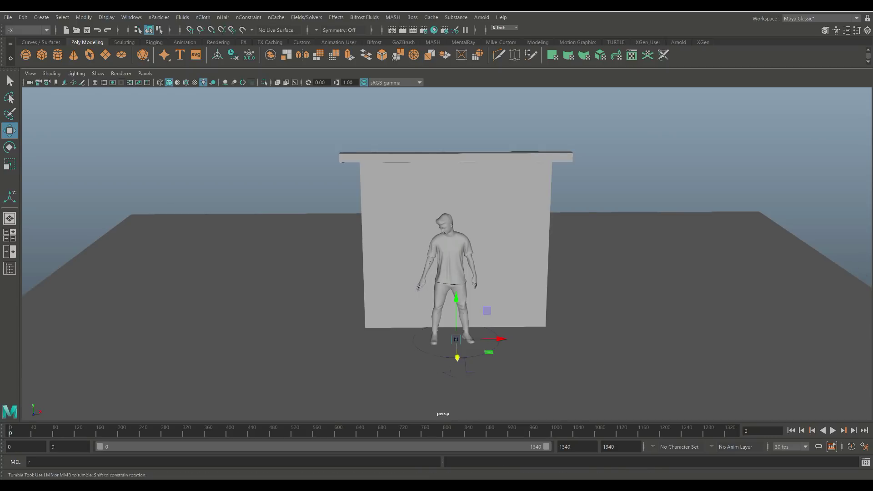
{"action": "left_click_drag", "start_coordinate": [500, 254], "coordinate": [393, 228], "text": "alt"}
{"action": "left_click_drag", "start_coordinate": [316, 196], "coordinate": [336, 196], "text": "alt"}
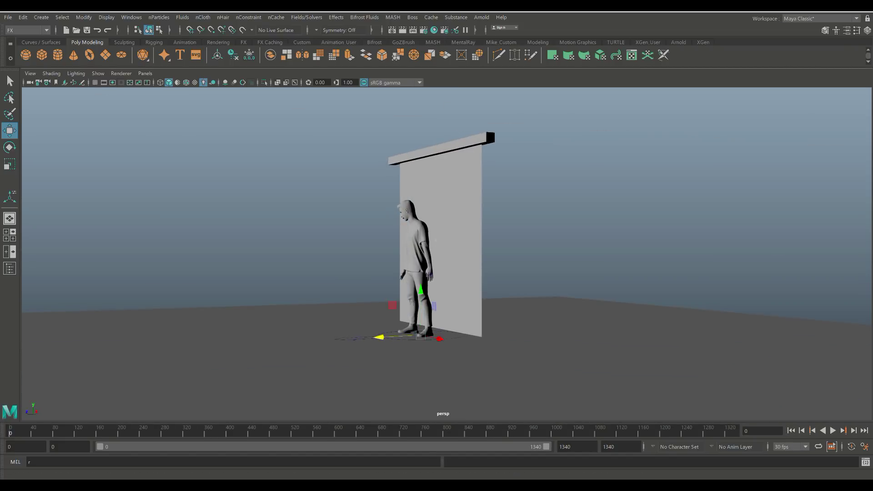
{"action": "left_click", "coordinate": [832, 430]}
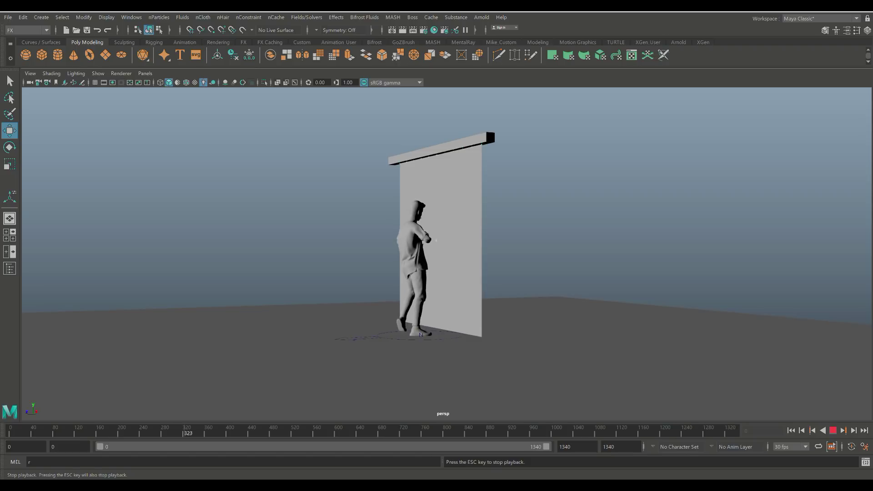
{"action": "key", "text": "Escape"}
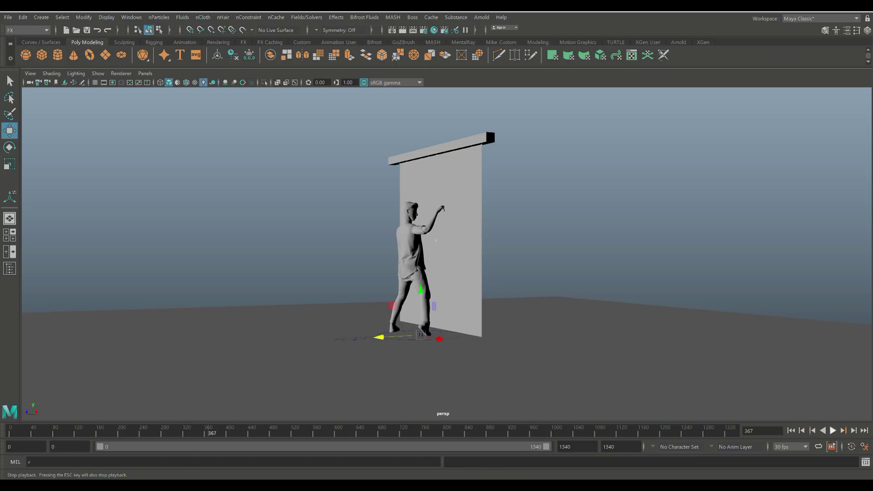
{"action": "left_click_drag", "start_coordinate": [523, 254], "coordinate": [358, 332], "text": "alt"}
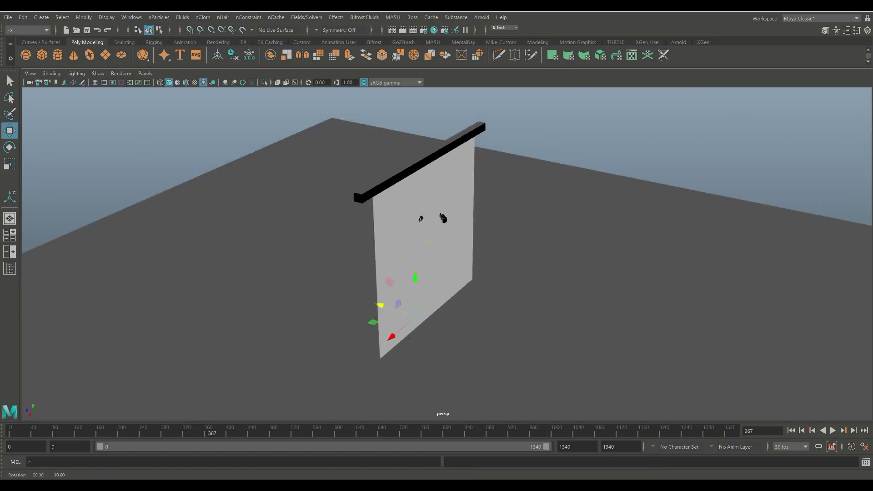
{"action": "left_click_drag", "start_coordinate": [373, 282], "coordinate": [495, 252], "text": "alt"}
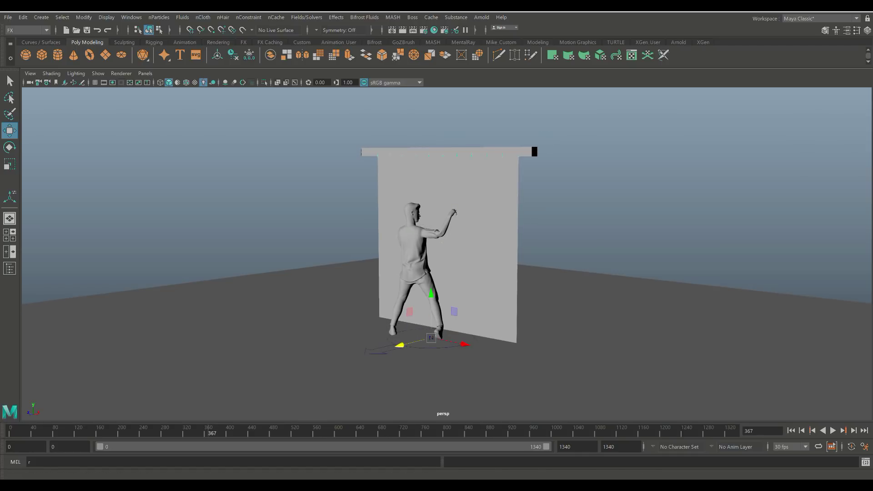
{"action": "left_click", "coordinate": [791, 431]}
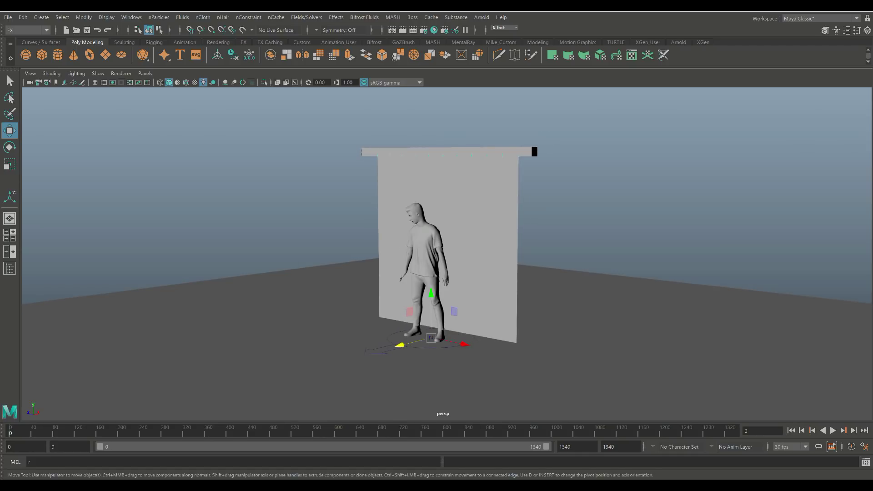
Step: Make the character mesh a passive collider for the nCloth simulation
{"action": "scroll", "coordinate": [446, 253], "scroll_direction": "up", "scroll_amount": 3}
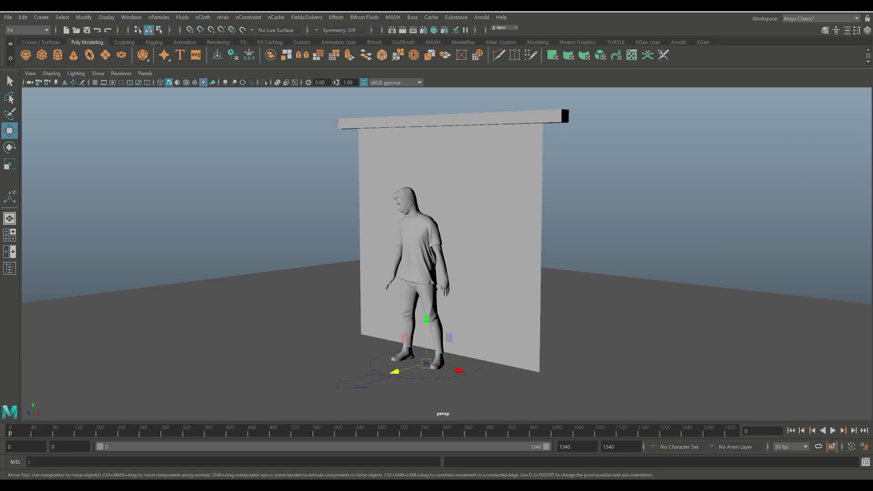
{"action": "scroll", "coordinate": [447, 254], "scroll_direction": "down", "scroll_amount": 2}
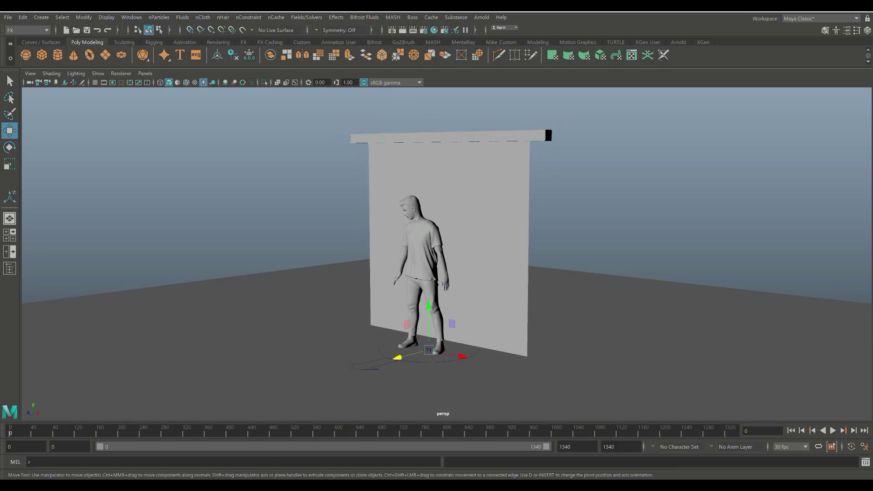
{"action": "left_click", "coordinate": [482, 213]}
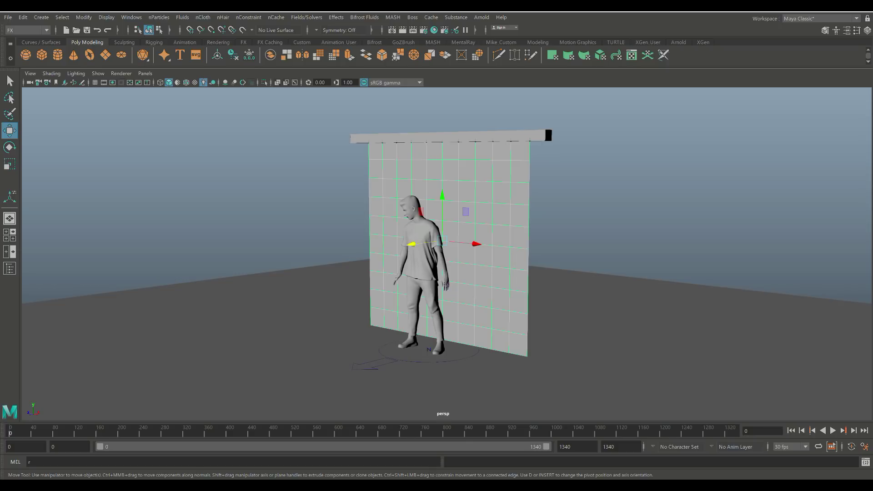
{"action": "left_click", "coordinate": [421, 260]}
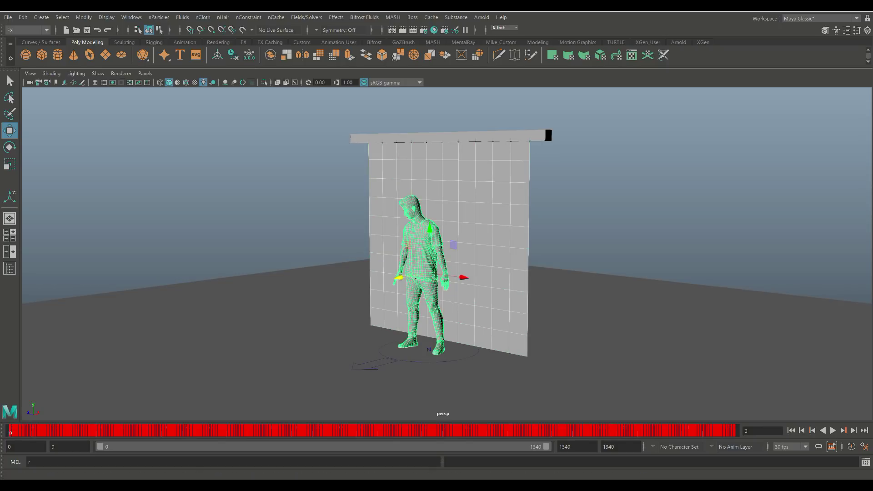
{"action": "left_click", "coordinate": [203, 18]}
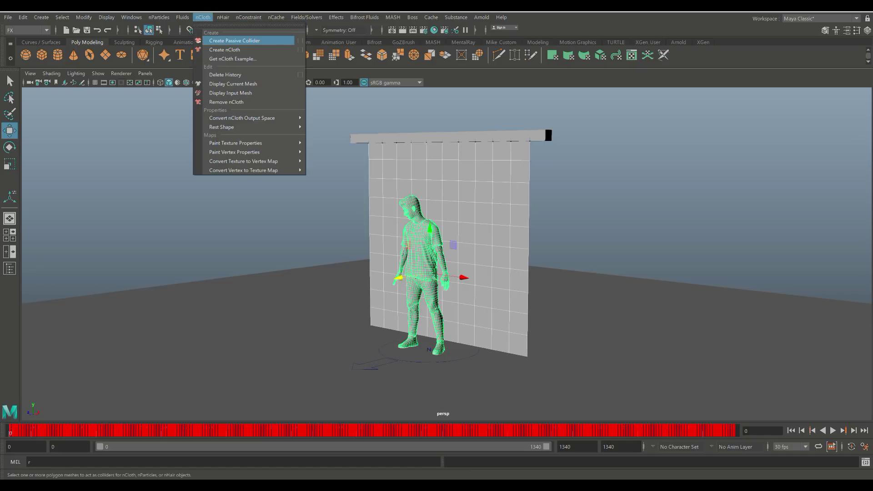
{"action": "left_click", "coordinate": [234, 41]}
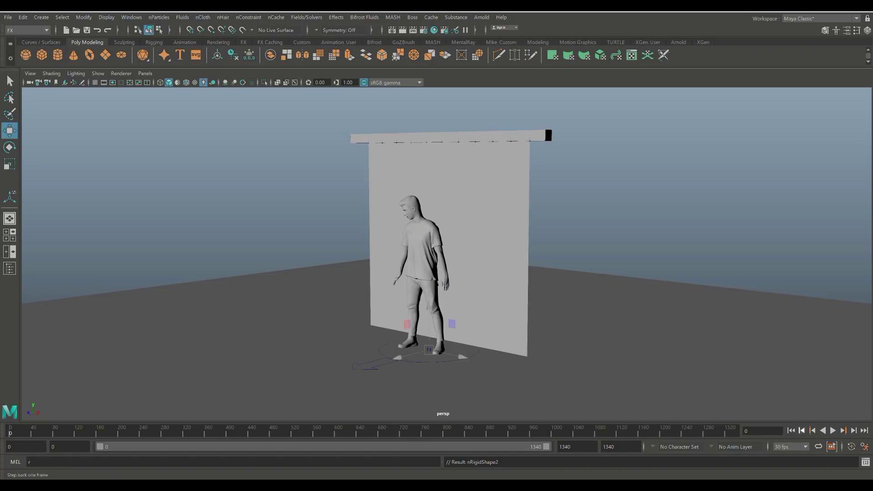
Step: Play the simulation to check the character against the cloth, replay it from the start in a side-on perspective, and inspect the stopped result
{"action": "scroll", "coordinate": [447, 254], "scroll_direction": "up", "scroll_amount": 1}
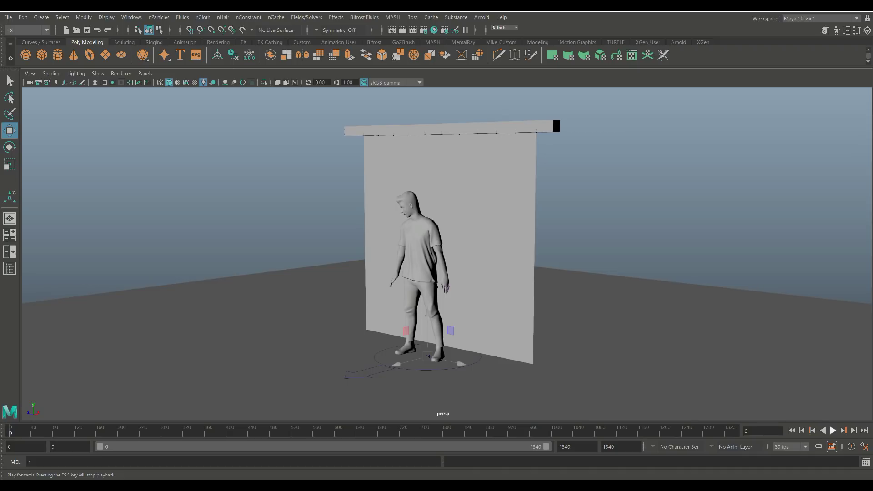
{"action": "left_click", "coordinate": [833, 431]}
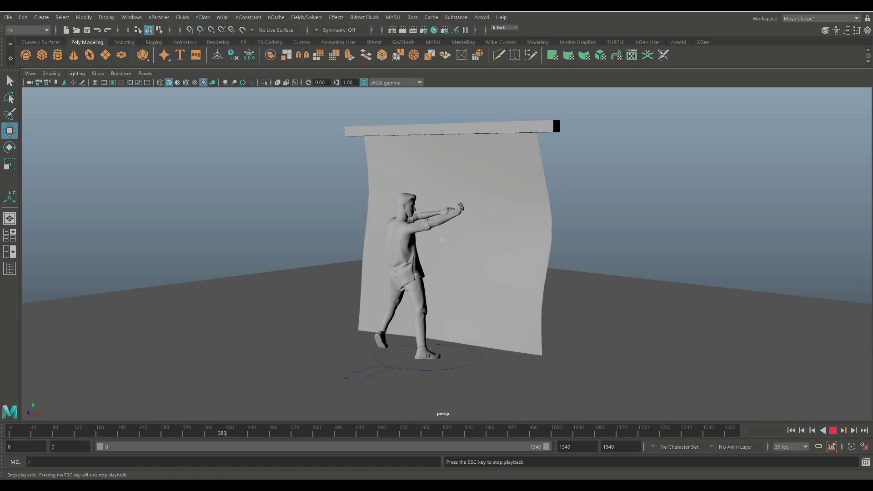
{"action": "left_click", "coordinate": [833, 431]}
{"action": "left_click_drag", "start_coordinate": [455, 254], "coordinate": [371, 278], "text": "alt"}
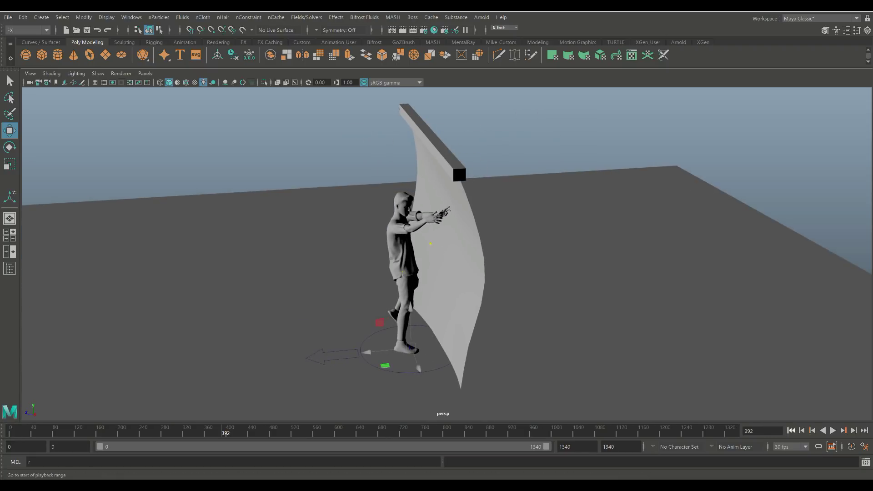
{"action": "left_click", "coordinate": [791, 430]}
{"action": "left_click", "coordinate": [833, 431]}
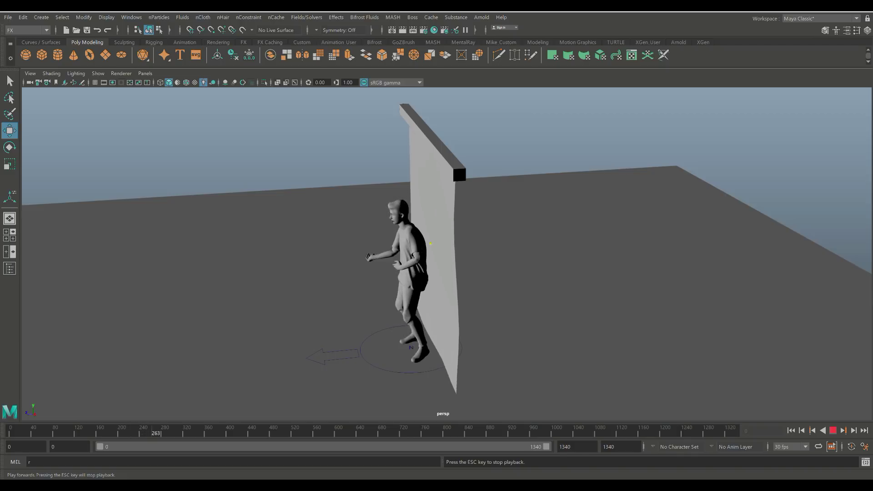
{"action": "key", "text": "Escape"}
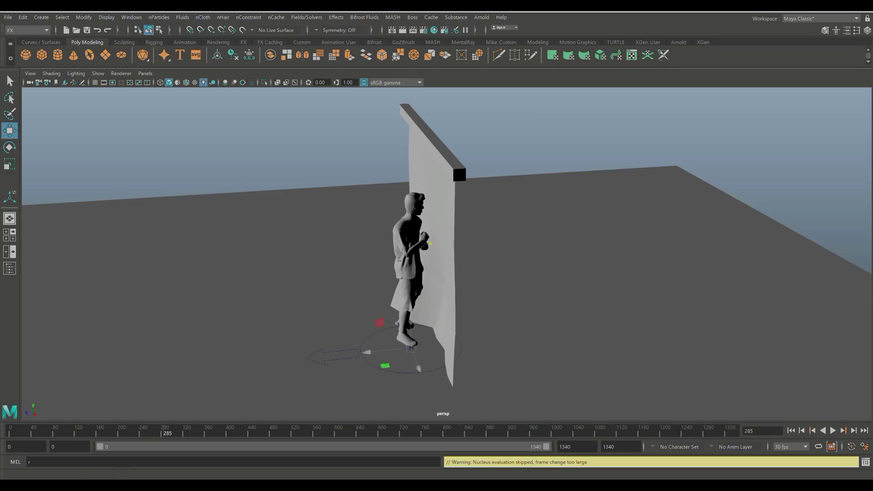
{"action": "left_click_drag", "start_coordinate": [427, 291], "coordinate": [446, 282], "text": "alt"}
{"action": "scroll", "coordinate": [446, 283], "scroll_direction": "up", "scroll_amount": 1}
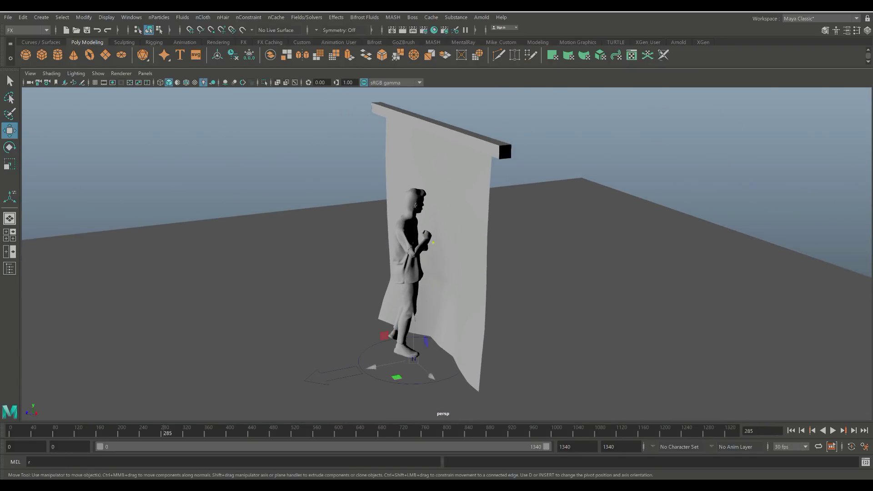
{"action": "scroll", "coordinate": [447, 254], "scroll_direction": "down", "scroll_amount": 3}
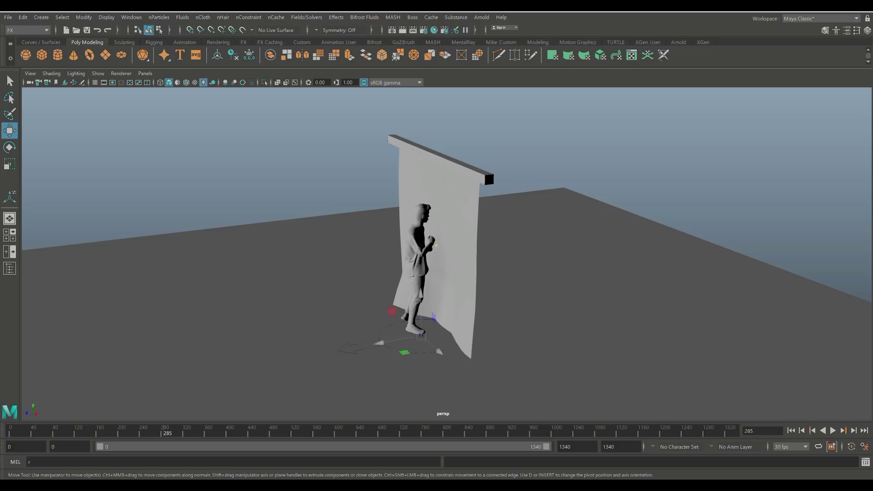
Step: Start a new scene without saving the current one and display the grid
{"action": "left_click", "coordinate": [8, 16]}
{"action": "left_click", "coordinate": [27, 34]}
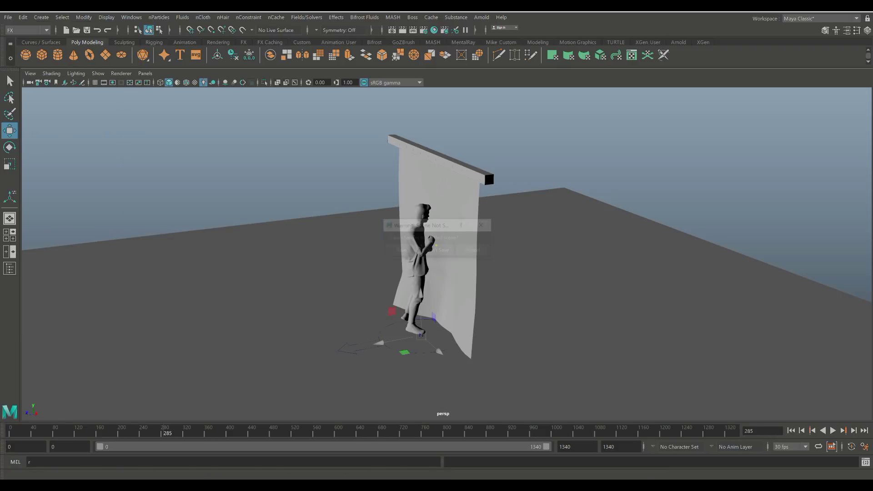
{"action": "left_click", "coordinate": [438, 250]}
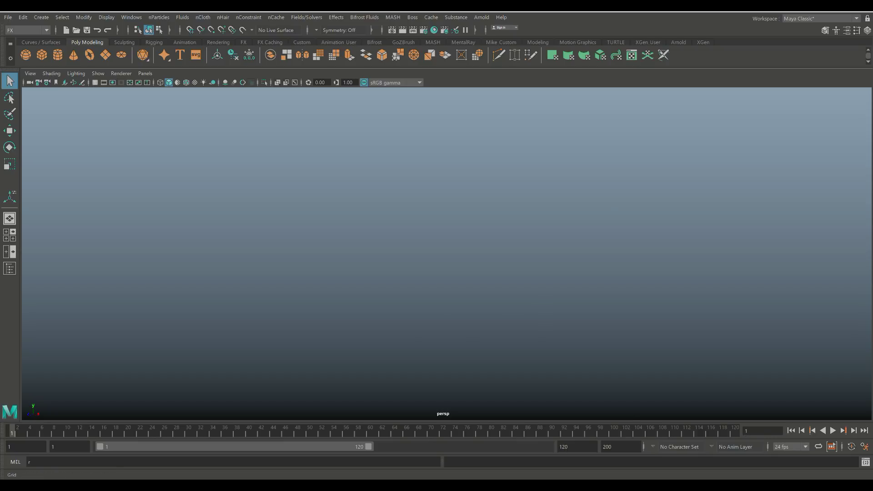
{"action": "left_click", "coordinate": [95, 83]}
Step: Create a polygon plane, scale it up uniformly to cover most of the grid, and rotate it 90 degrees about Z to stand upright
{"action": "left_click", "coordinate": [106, 55]}
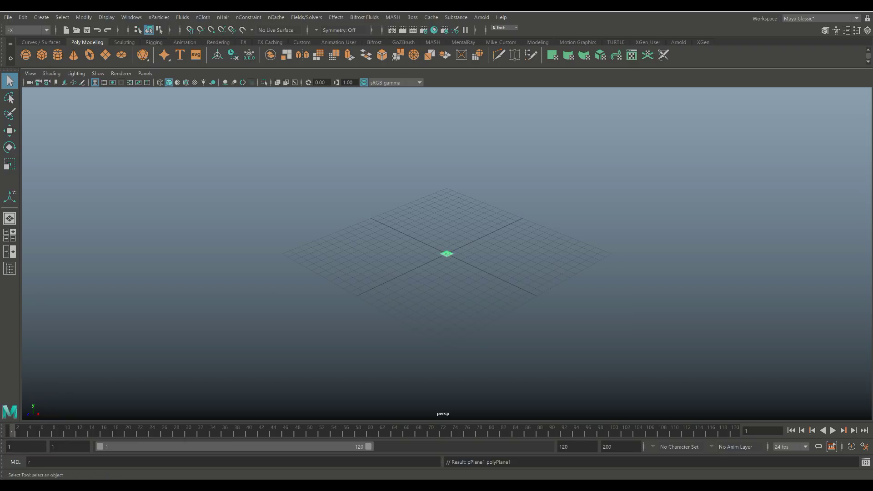
{"action": "key", "text": "r"}
{"action": "left_click_drag", "start_coordinate": [446, 254], "coordinate": [791, 253]}
{"action": "key", "text": "e"}
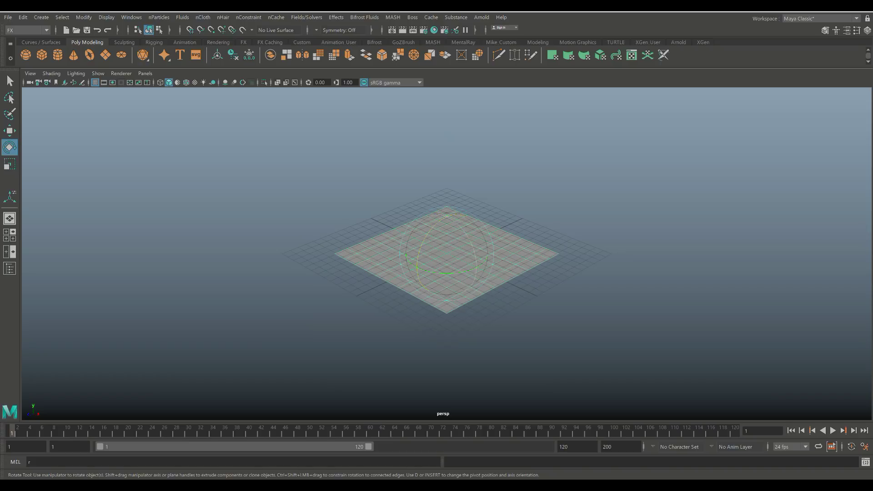
{"action": "left_click_drag", "start_coordinate": [462, 232], "coordinate": [472, 287]}
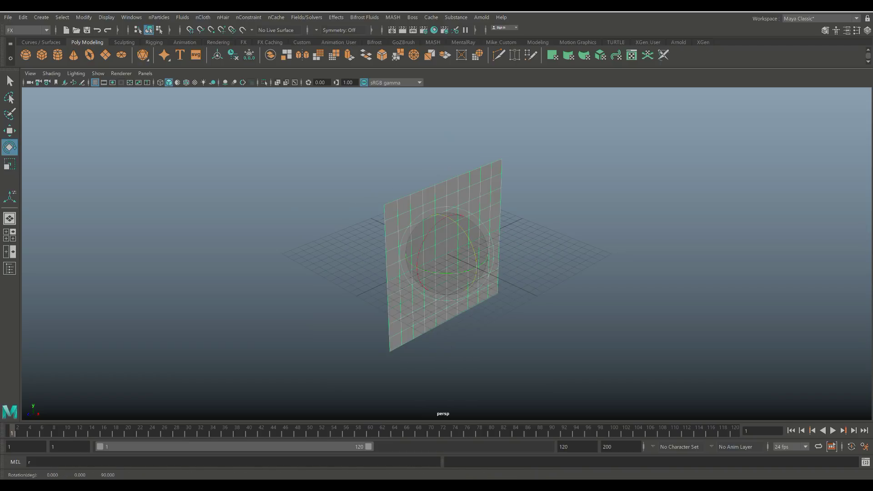
Step: Set the plane's width and height subdivisions to 50
{"action": "key", "text": "ctrl+a"}
{"action": "left_click", "coordinate": [740, 96]}
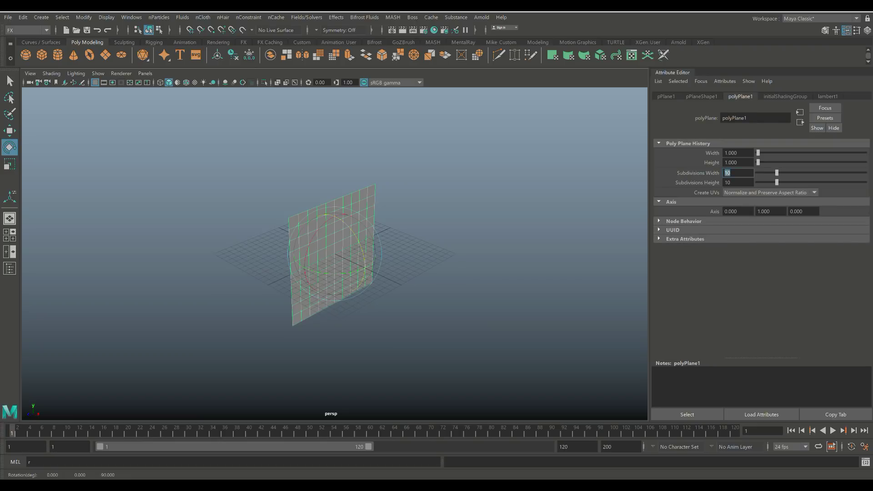
{"action": "key", "text": "Tab"}
{"action": "type", "text": "50"}
{"action": "key", "text": "Return"}
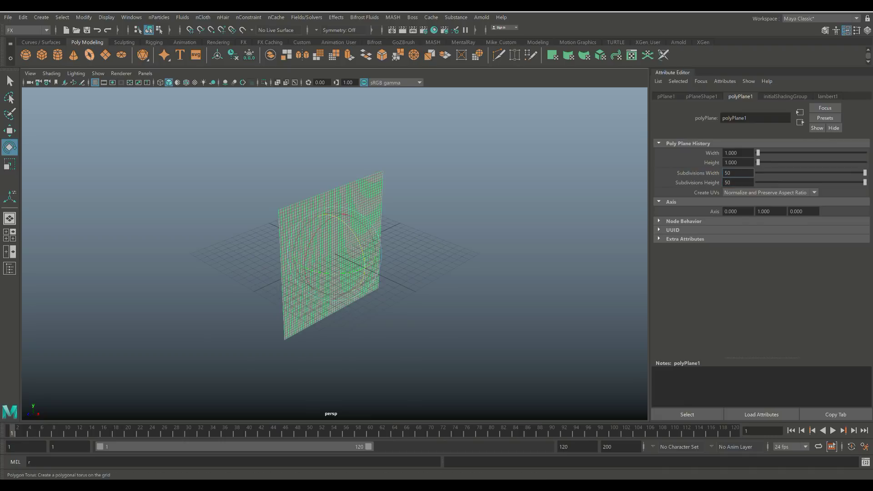
Step: Create a polygon cube, raise it about 8.8 cm to the plane's top edge, and stretch it into a bar slightly wider than the plane
{"action": "left_click", "coordinate": [41, 54]}
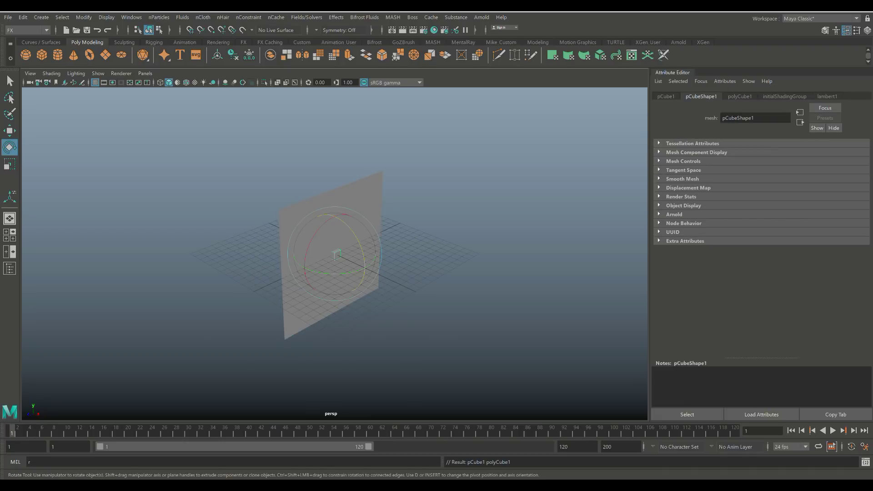
{"action": "key", "text": "w"}
{"action": "left_click_drag", "start_coordinate": [334, 214], "coordinate": [334, 151]}
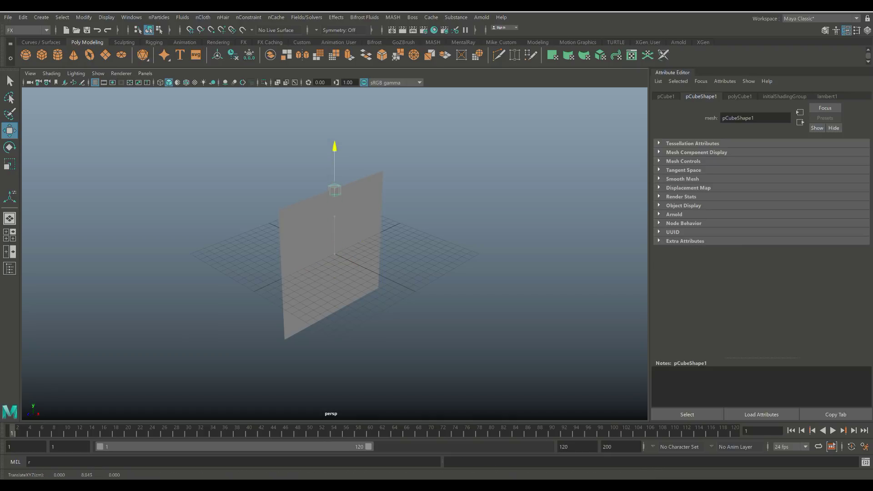
{"action": "key", "text": "r"}
{"action": "left_click_drag", "start_coordinate": [306, 199], "coordinate": [236, 226]}
Step: Duplicate the bar and lower the copy to the plane's bottom edge
{"action": "key", "text": "ctrl+d"}
{"action": "key", "text": "w"}
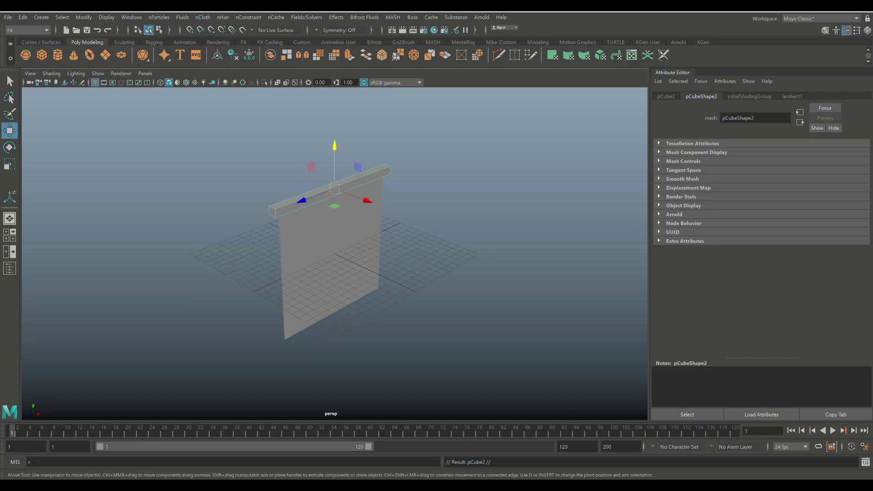
{"action": "left_click_drag", "start_coordinate": [334, 148], "coordinate": [302, 256]}
{"action": "middle_click_drag", "start_coordinate": [302, 255], "coordinate": [335, 228], "text": "alt"}
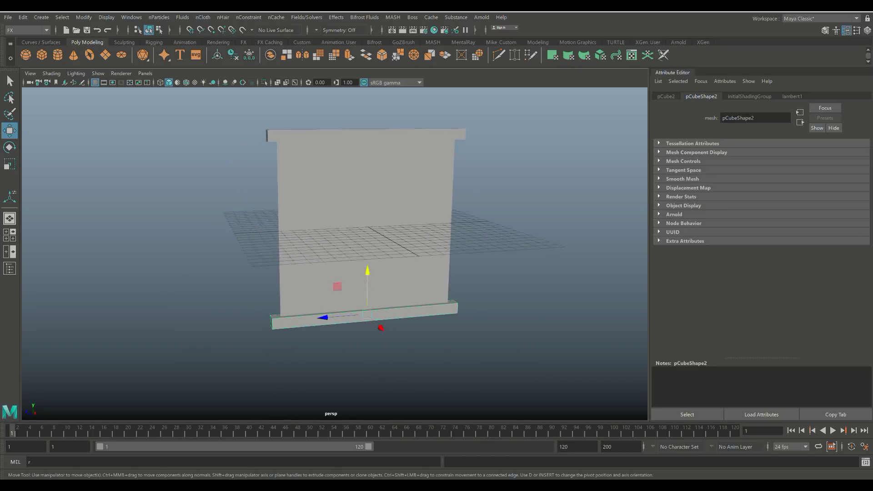
Step: Select the plane and both bars and raise them together so they sit above the grid
{"action": "scroll", "coordinate": [335, 228], "scroll_direction": "down", "scroll_amount": 5}
{"action": "left_click_drag", "start_coordinate": [335, 228], "coordinate": [371, 213], "text": "alt"}
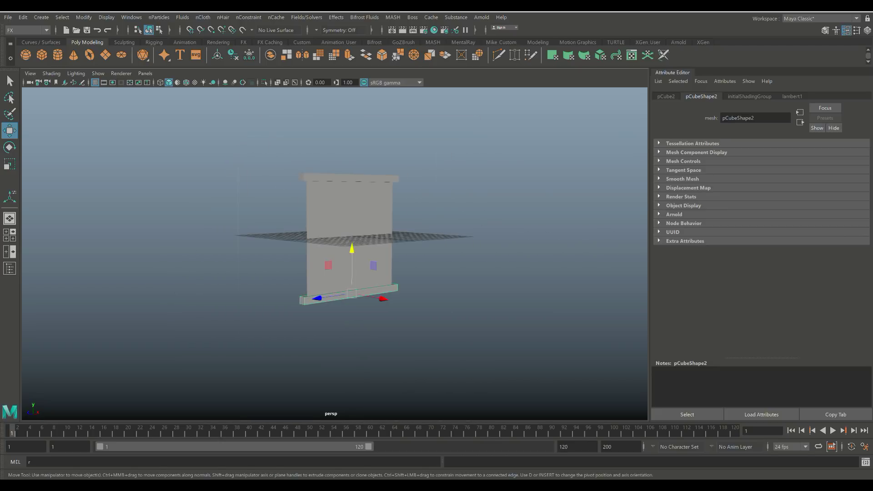
{"action": "left_click_drag", "start_coordinate": [238, 115], "coordinate": [436, 336]}
{"action": "left_click_drag", "start_coordinate": [352, 132], "coordinate": [352, 59]}
{"action": "middle_click_drag", "start_coordinate": [353, 132], "coordinate": [346, 212], "text": "alt"}
{"action": "left_click_drag", "start_coordinate": [346, 213], "coordinate": [342, 226], "text": "alt"}
{"action": "left_click", "coordinate": [437, 227]}
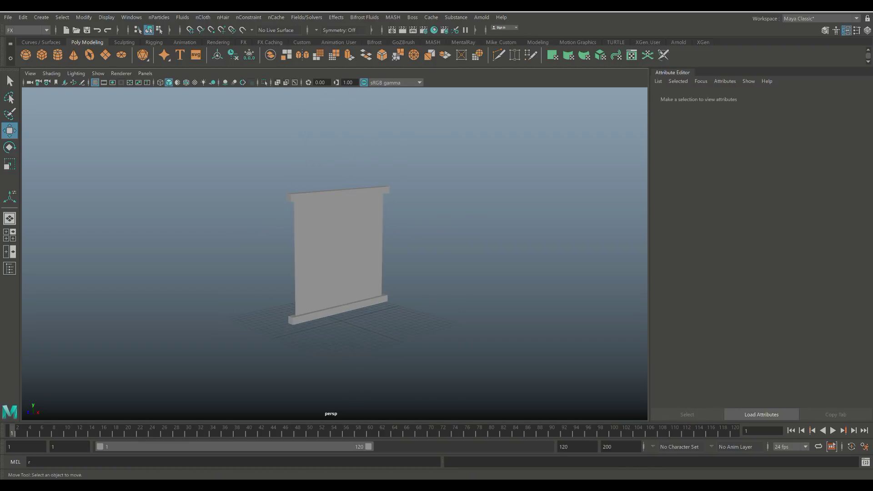
Step: Convert the plane between the two bars into an nCloth object
{"action": "left_click", "coordinate": [345, 245]}
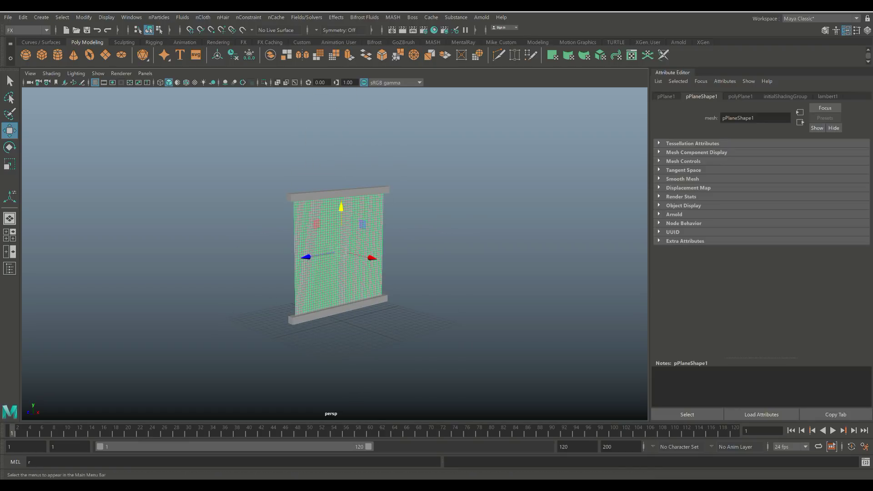
{"action": "left_click", "coordinate": [203, 17]}
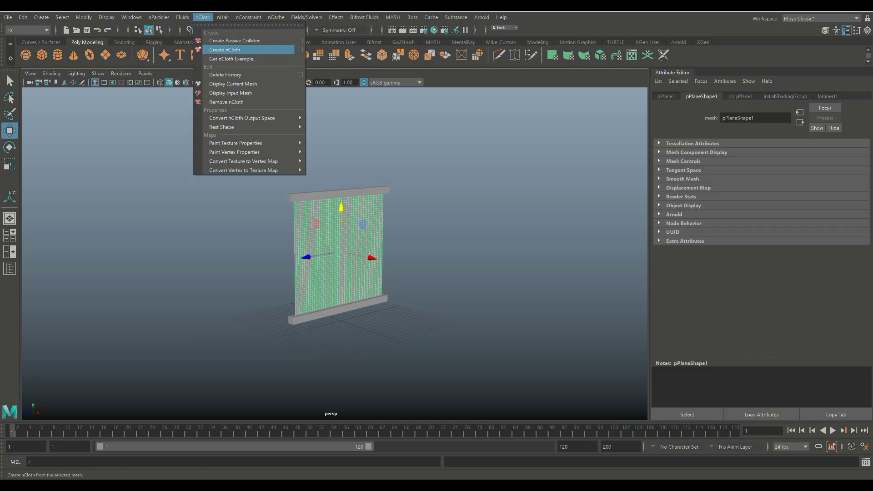
{"action": "left_click", "coordinate": [224, 50]}
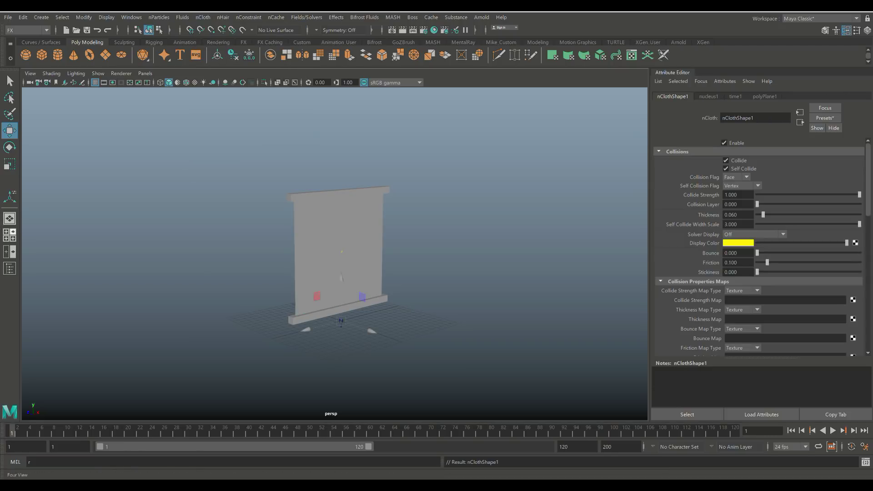
Step: Switch to a full-size side view framed on the upper bar and the top of the cloth
{"action": "left_click", "coordinate": [10, 235]}
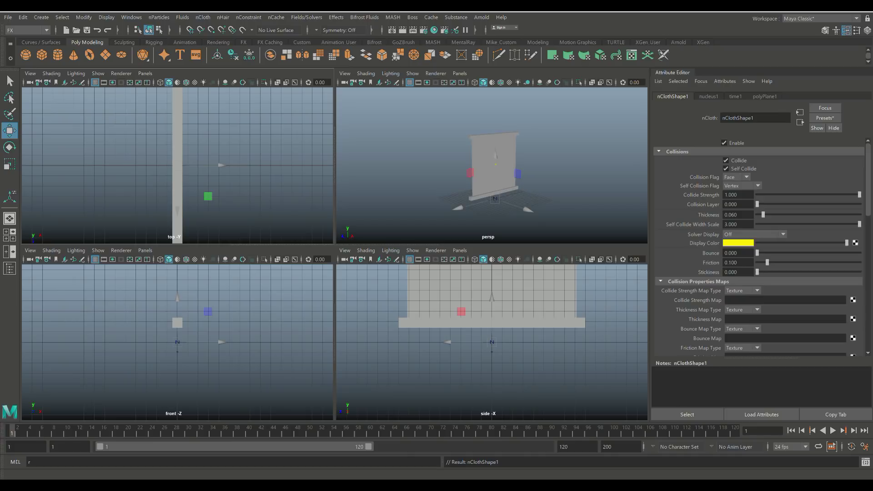
{"action": "key", "text": "space"}
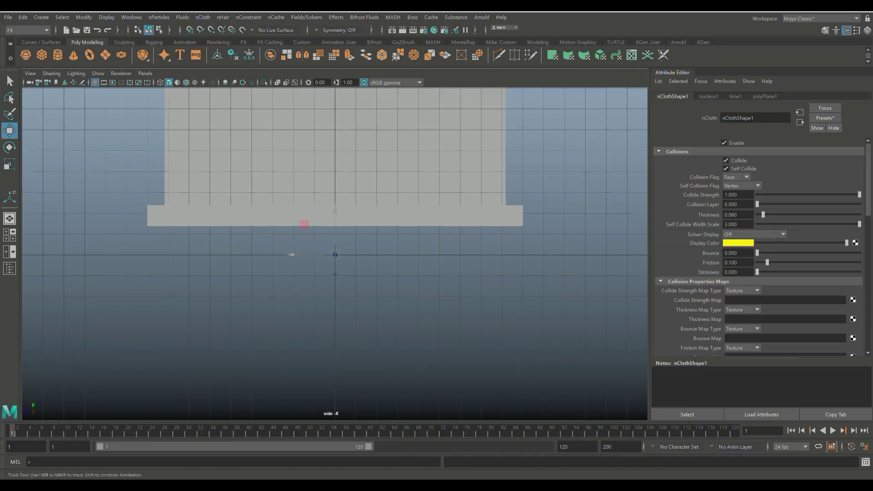
{"action": "middle_click_drag", "start_coordinate": [334, 182], "coordinate": [348, 320], "text": "alt"}
{"action": "mouse_move", "coordinate": [348, 320]}
{"action": "right_mouse_down", "text": "alt"}
{"action": "mouse_move", "coordinate": [357, 320]}
{"action": "mouse_move", "coordinate": [333, 319]}
{"action": "right_mouse_up", "text": "alt"}
{"action": "middle_click_drag", "start_coordinate": [318, 173], "coordinate": [381, 325], "text": "alt"}
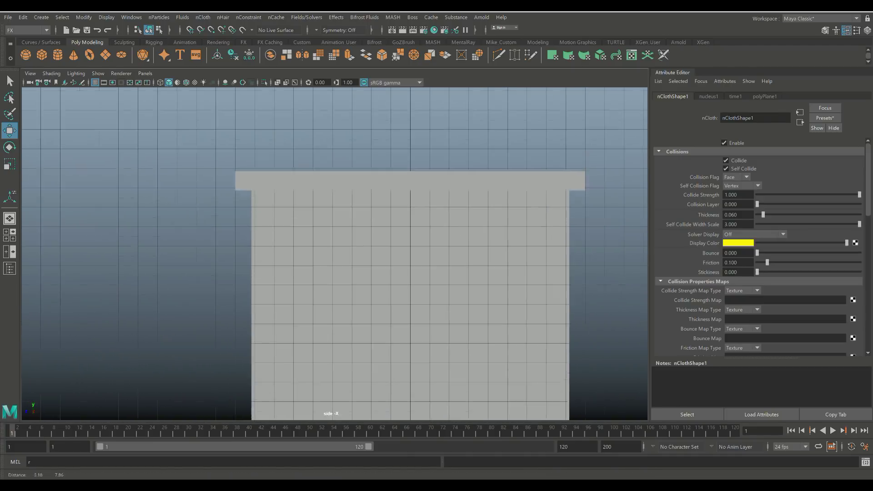
{"action": "right_click_drag", "start_coordinate": [381, 326], "coordinate": [331, 322], "text": "alt"}
Step: Attach the vertices along the cloth's top edge to the upper bar with a Point to Surface constraint
{"action": "left_click", "coordinate": [331, 323]}
{"action": "right_click", "coordinate": [419, 218]}
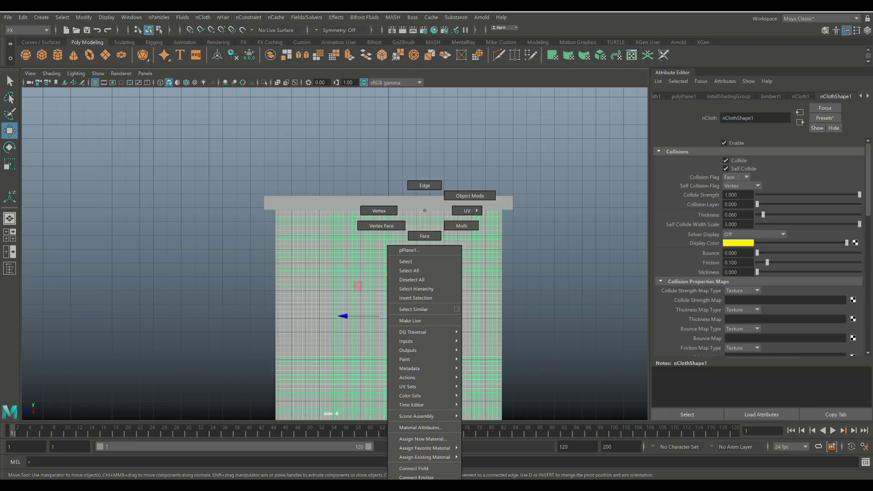
{"action": "key", "text": "4"}
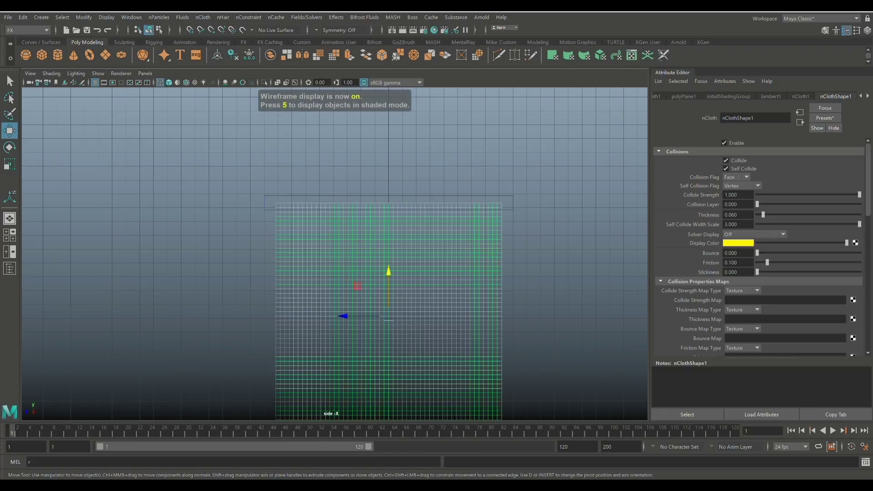
{"action": "right_click_drag", "start_coordinate": [386, 211], "coordinate": [342, 211]}
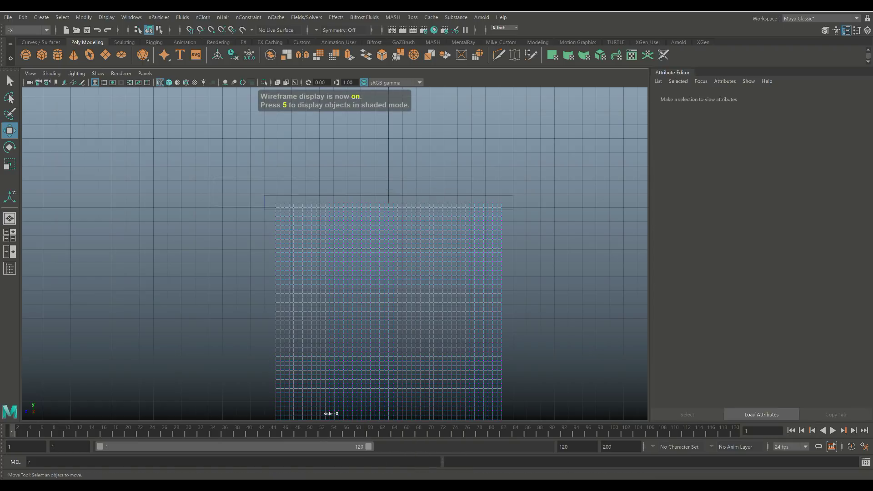
{"action": "left_click_drag", "start_coordinate": [213, 177], "coordinate": [535, 207]}
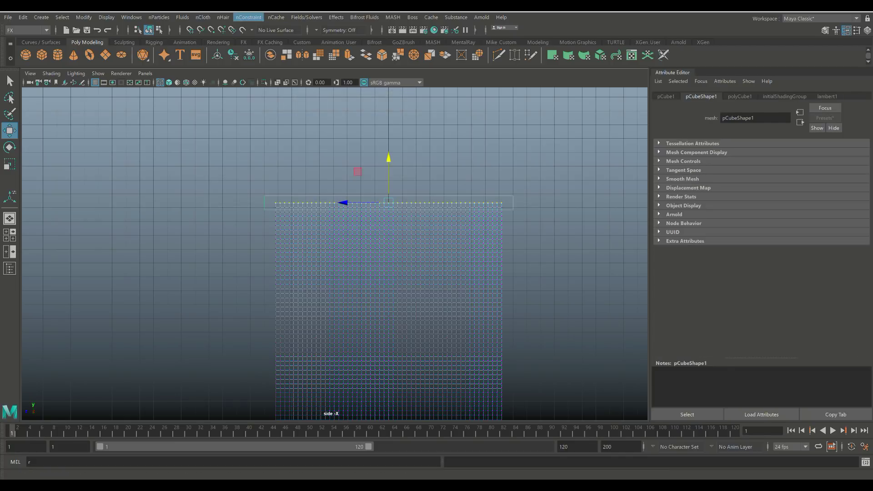
{"action": "left_click", "coordinate": [248, 16]}
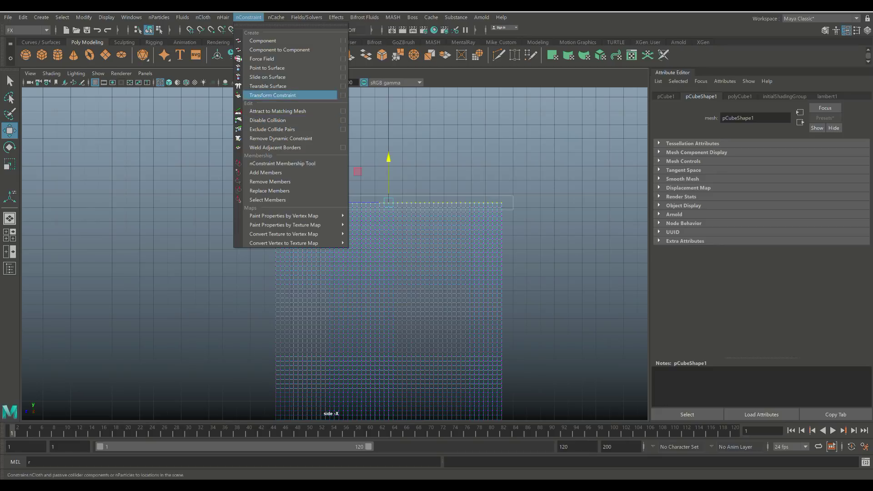
{"action": "left_click", "coordinate": [266, 67]}
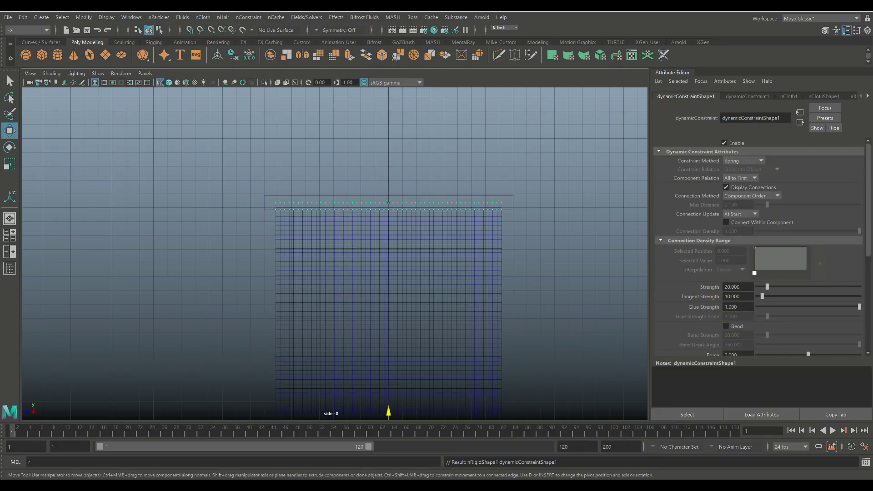
Step: Constrain the cloth's bottom-edge vertices to the lower bar with a Point to Surface constraint
{"action": "middle_click_drag", "start_coordinate": [337, 345], "coordinate": [348, 161], "text": "alt"}
{"action": "left_click", "coordinate": [369, 241]}
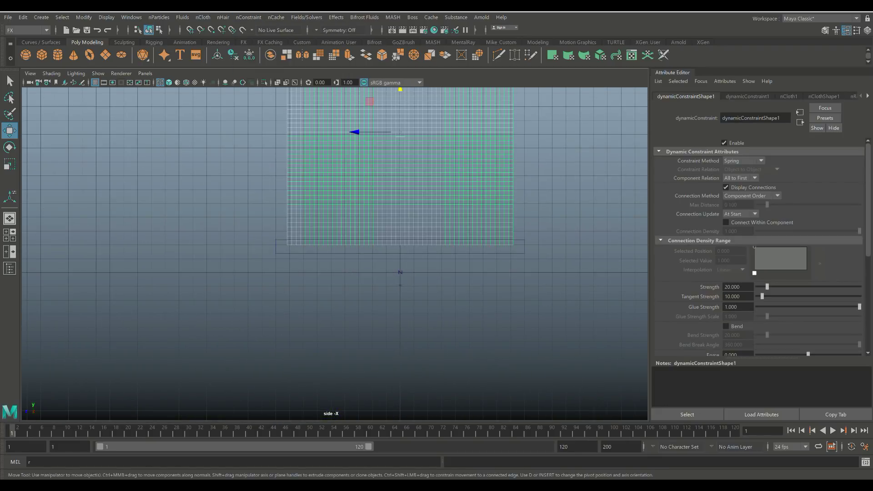
{"action": "right_click_drag", "start_coordinate": [499, 205], "coordinate": [456, 204]}
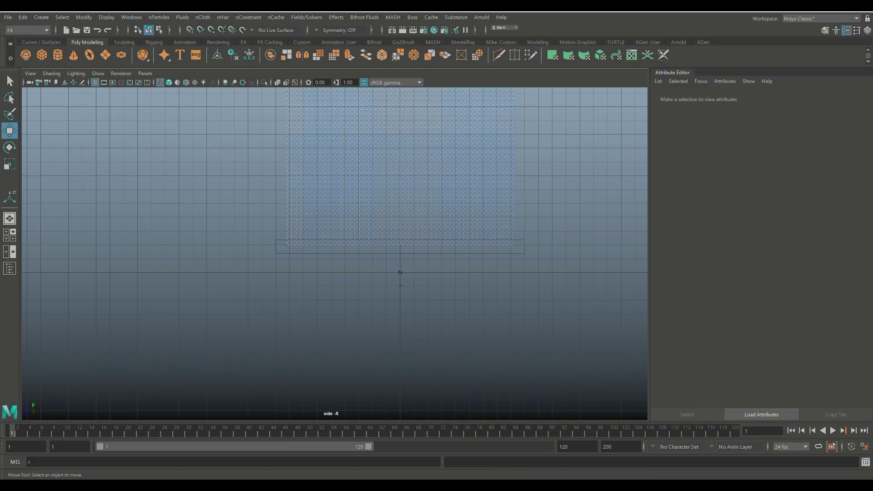
{"action": "left_click_drag", "start_coordinate": [196, 244], "coordinate": [196, 244]}
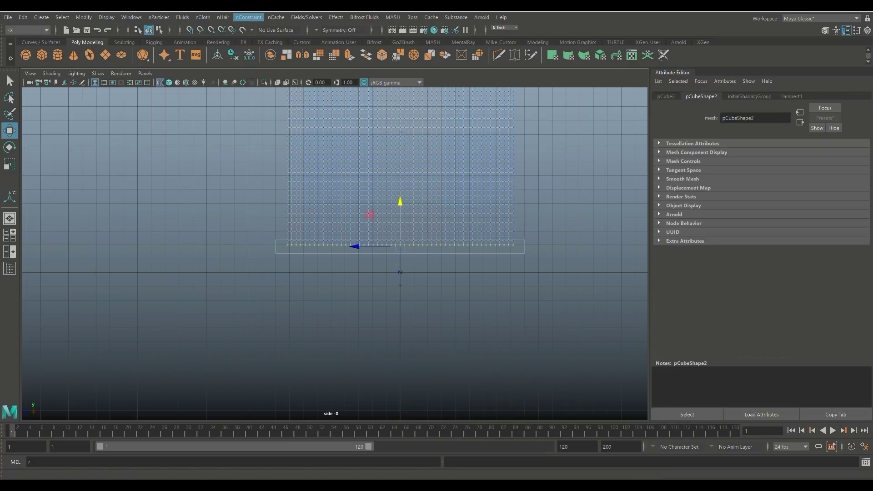
{"action": "left_click", "coordinate": [248, 17]}
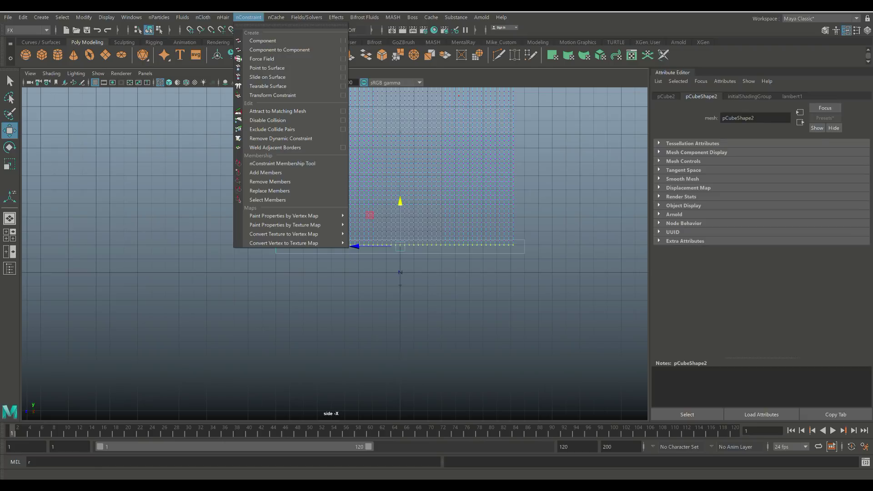
{"action": "left_click", "coordinate": [267, 68]}
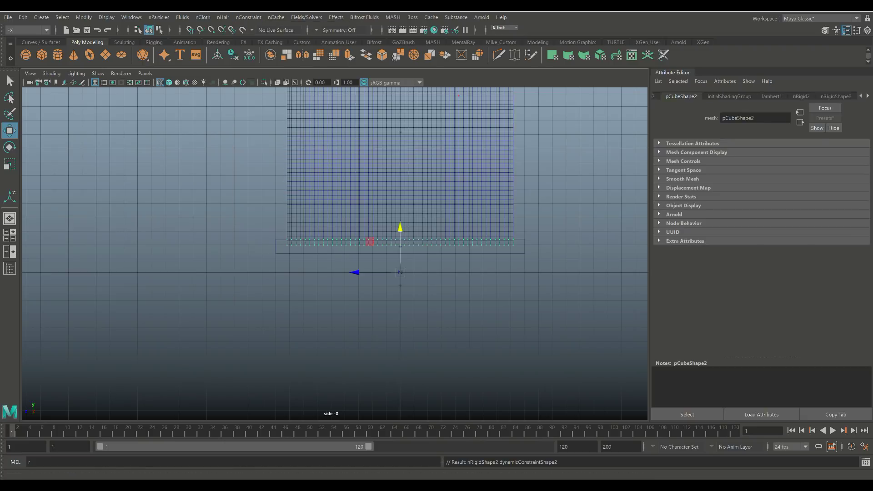
Step: Play the cloth simulation in the full-size perspective view, stop it and return to the first frame
{"action": "key", "text": "space"}
{"action": "key", "text": "space"}
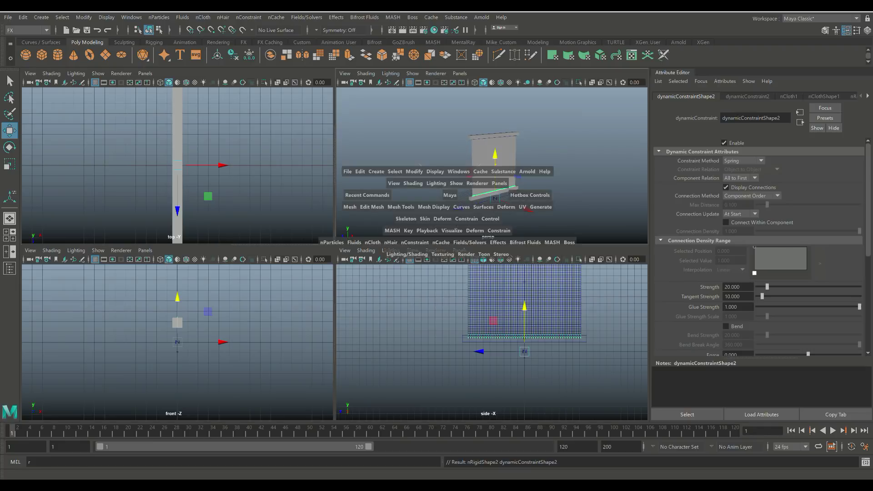
{"action": "middle_click_drag", "start_coordinate": [341, 255], "coordinate": [329, 208], "text": "alt"}
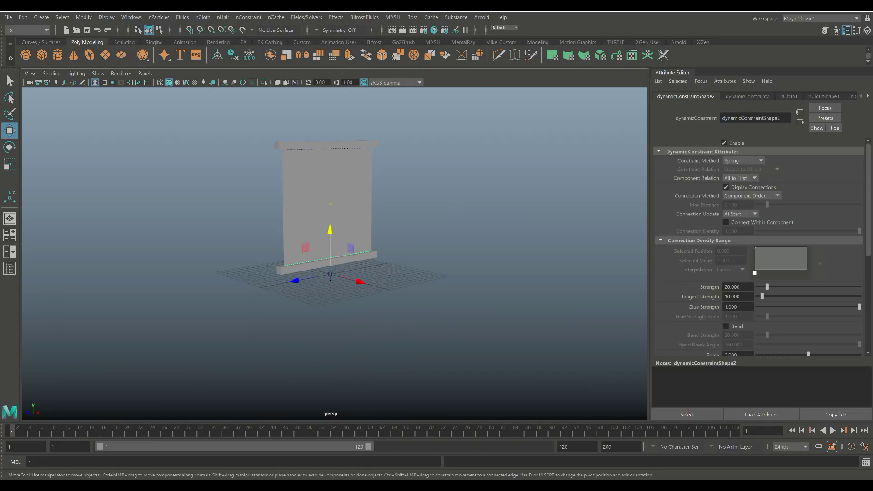
{"action": "left_click_drag", "start_coordinate": [329, 208], "coordinate": [327, 243], "text": "alt"}
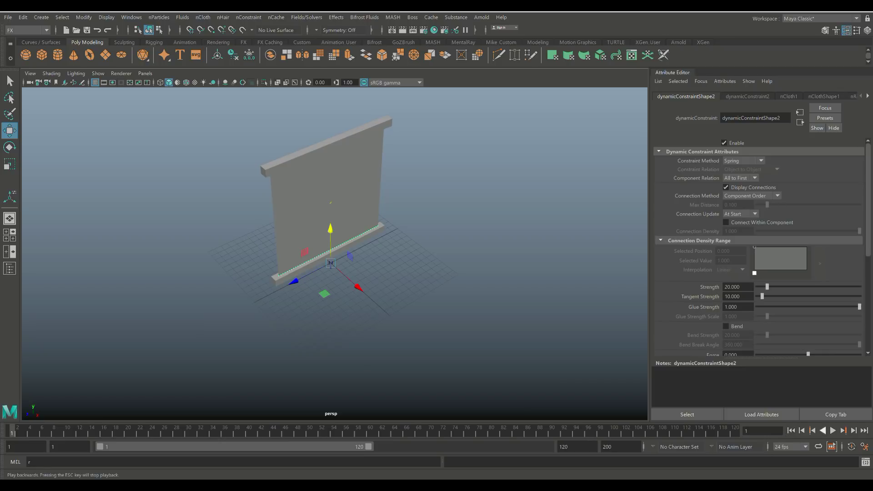
{"action": "left_click", "coordinate": [833, 430]}
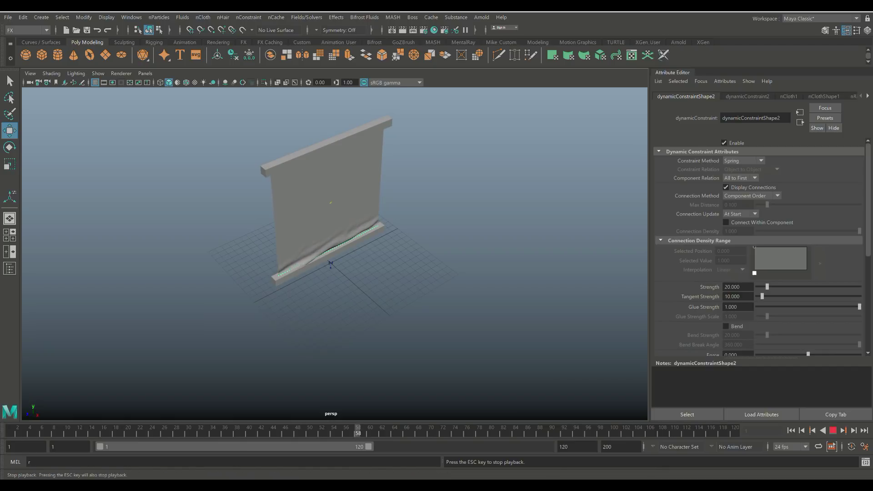
{"action": "left_click", "coordinate": [833, 431]}
{"action": "left_click", "coordinate": [791, 431]}
{"action": "scroll", "coordinate": [332, 253], "scroll_direction": "down", "scroll_amount": 6}
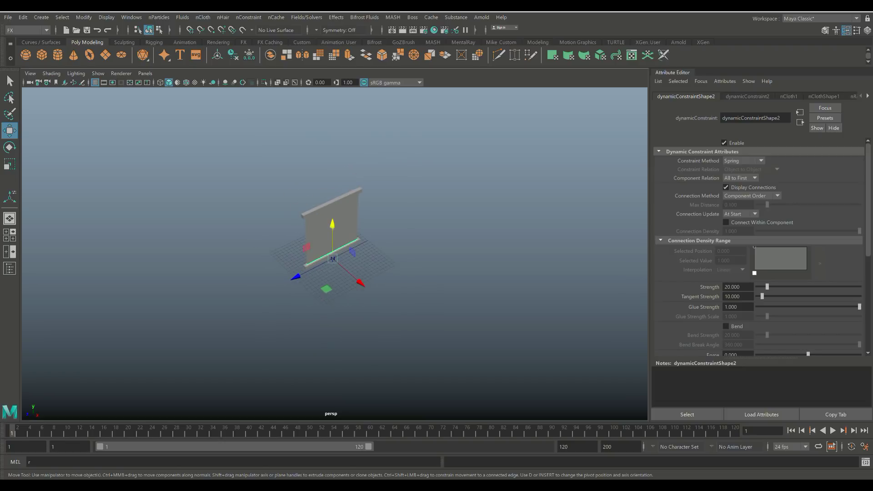
{"action": "scroll", "coordinate": [332, 254], "scroll_direction": "up", "scroll_amount": 4}
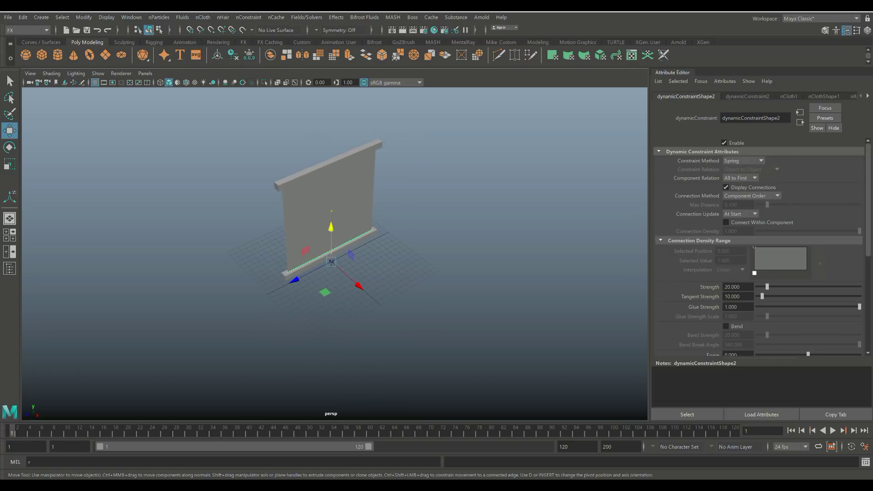
{"action": "left_click_drag", "start_coordinate": [332, 254], "coordinate": [362, 195], "text": "alt"}
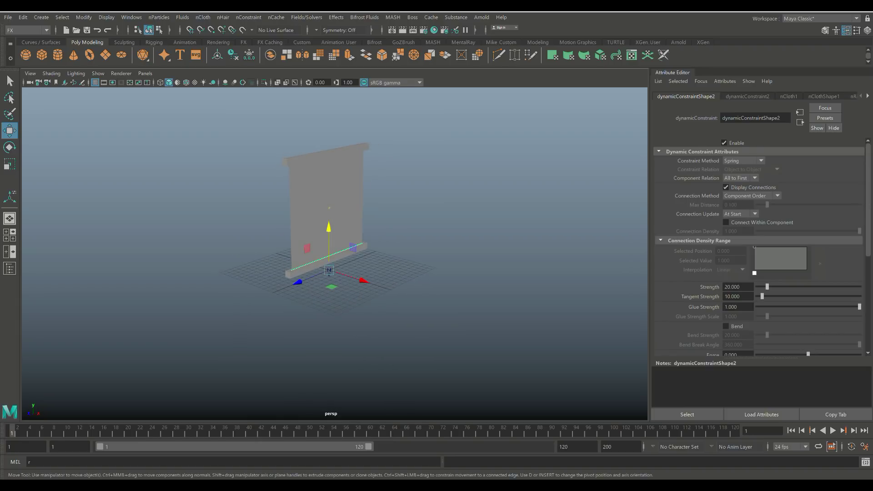
Step: Rewind to the first frame and select both the upper and lower bars
{"action": "key", "text": "alt+v"}
{"action": "key", "text": "alt+shift+v"}
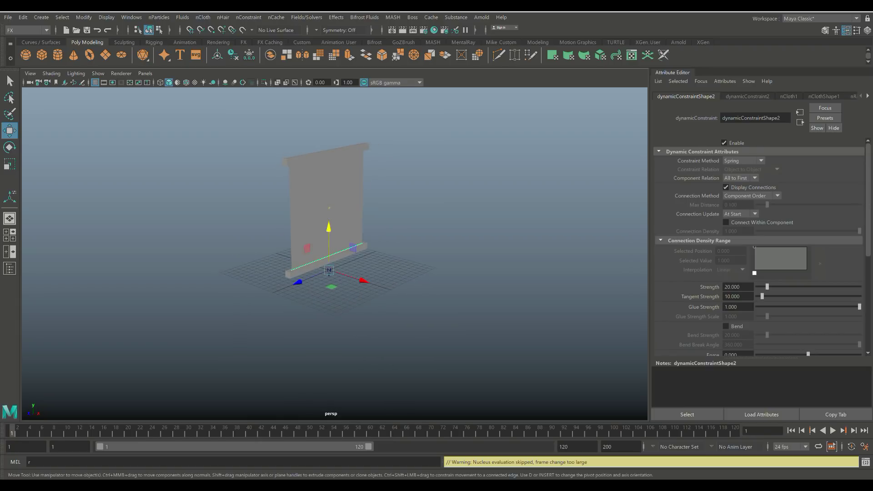
{"action": "left_click", "coordinate": [344, 151]}
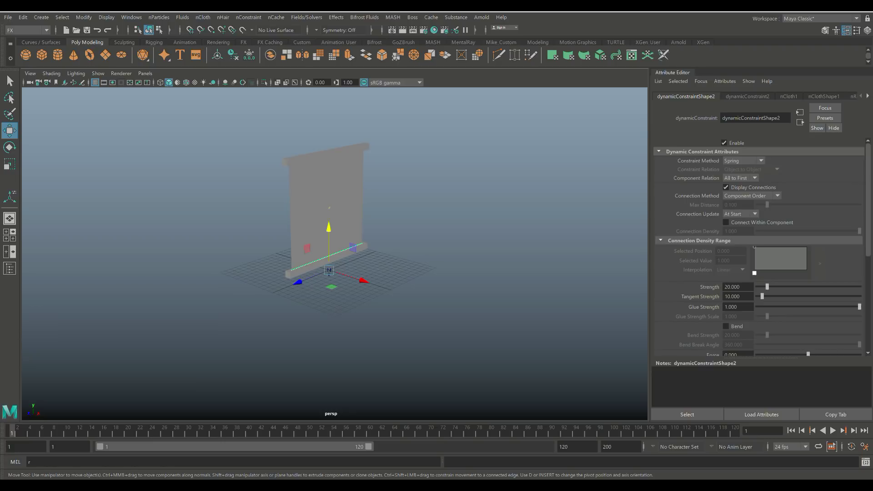
{"action": "left_click", "coordinate": [341, 256], "text": "shift"}
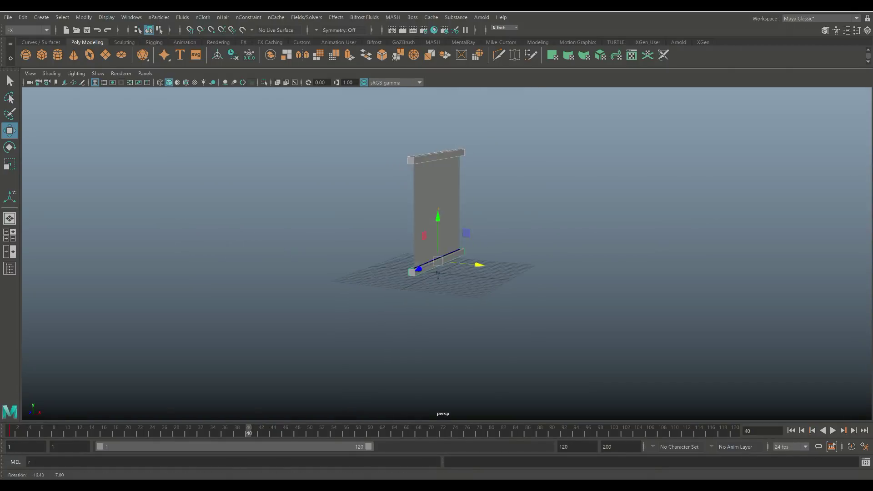
Step: Move both bars about 7.4 units along X at frame 40 and set a keyframe on them
{"action": "left_click_drag", "start_coordinate": [439, 255], "coordinate": [441, 274], "text": "alt"}
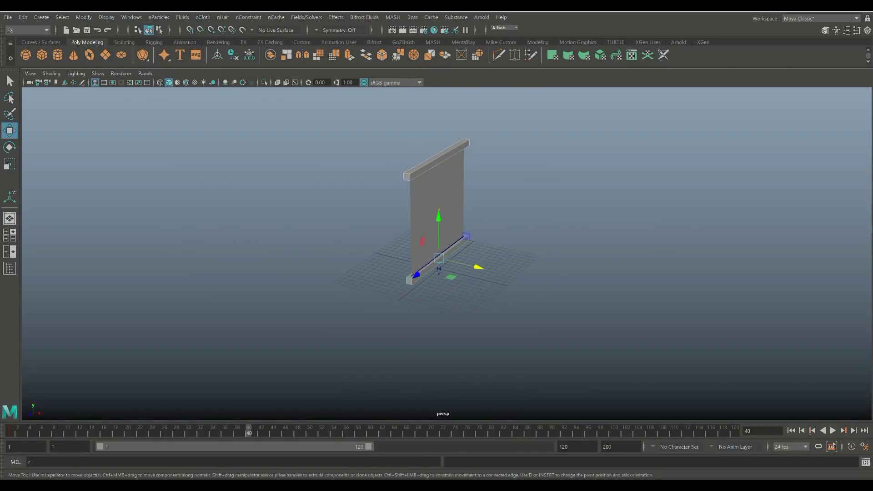
{"action": "middle_click_drag", "start_coordinate": [439, 257], "coordinate": [346, 276], "text": "alt"}
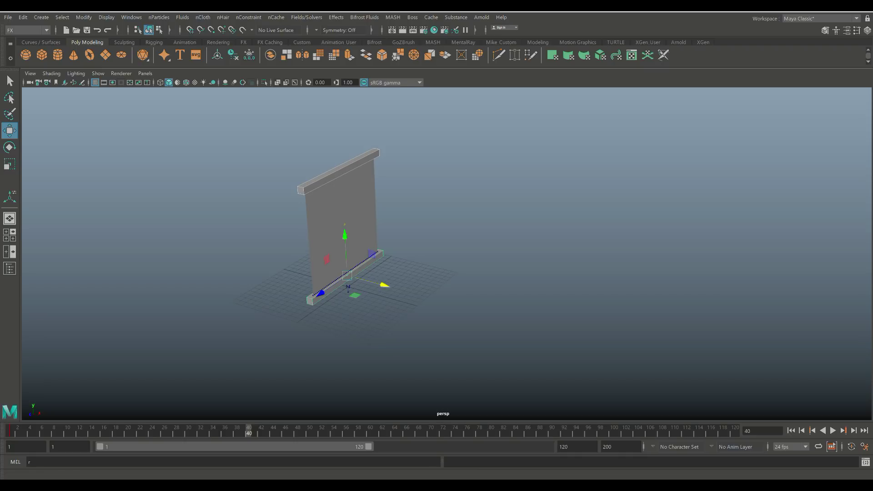
{"action": "key", "text": "shift+alt+v"}
{"action": "key", "text": "alt+v"}
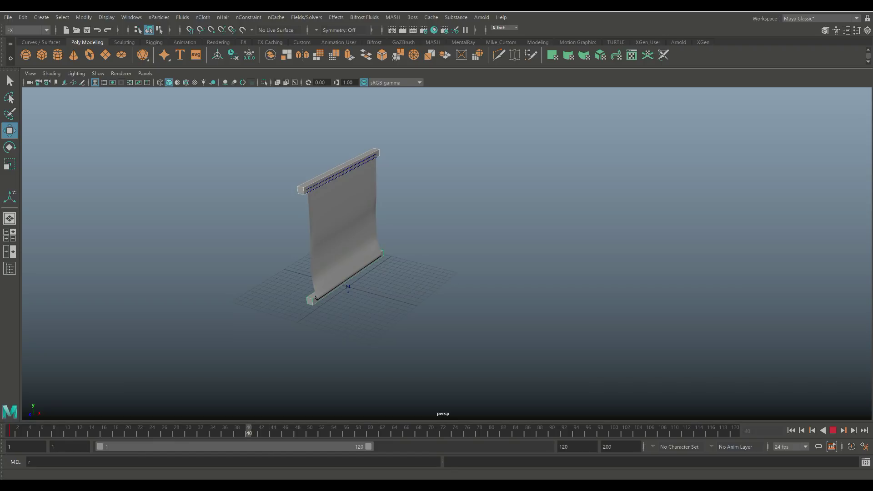
{"action": "key", "text": "Escape"}
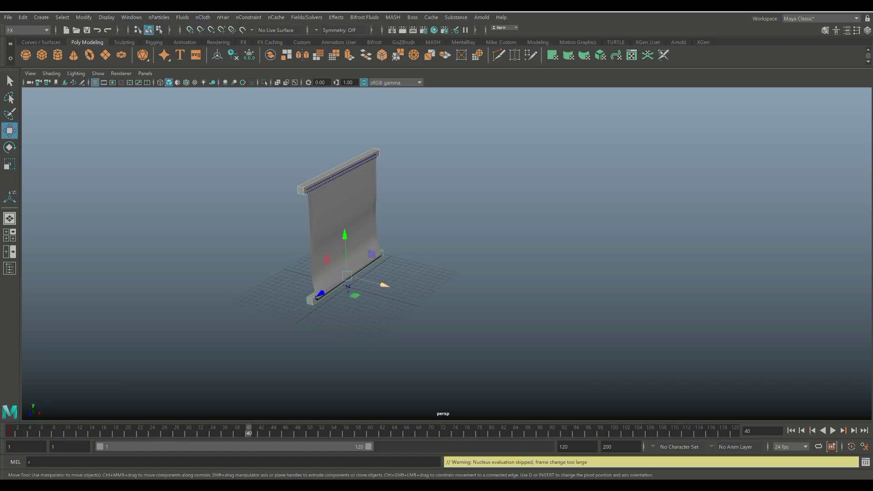
{"action": "left_click_drag", "start_coordinate": [384, 285], "coordinate": [428, 296]}
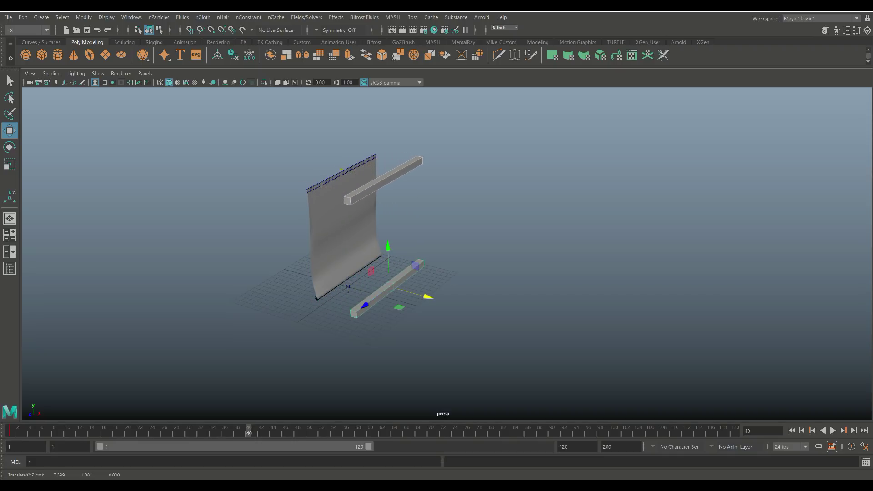
{"action": "key", "text": "s"}
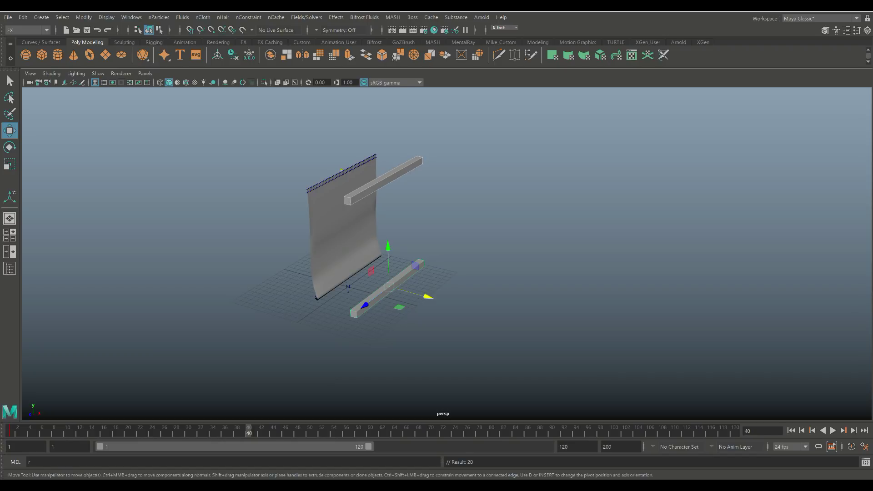
Step: Play back the bars' animation from the first frame, rewind, and undo the move keyed at frame 40
{"action": "left_click", "coordinate": [791, 430]}
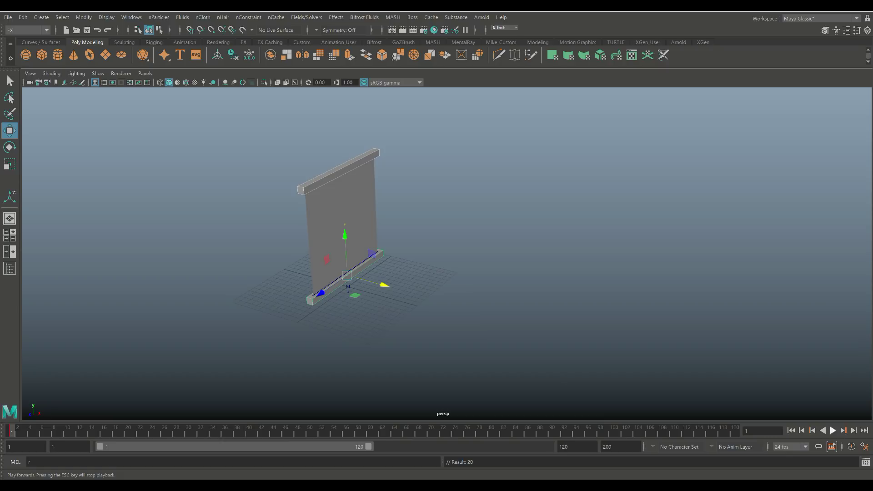
{"action": "left_click", "coordinate": [832, 431]}
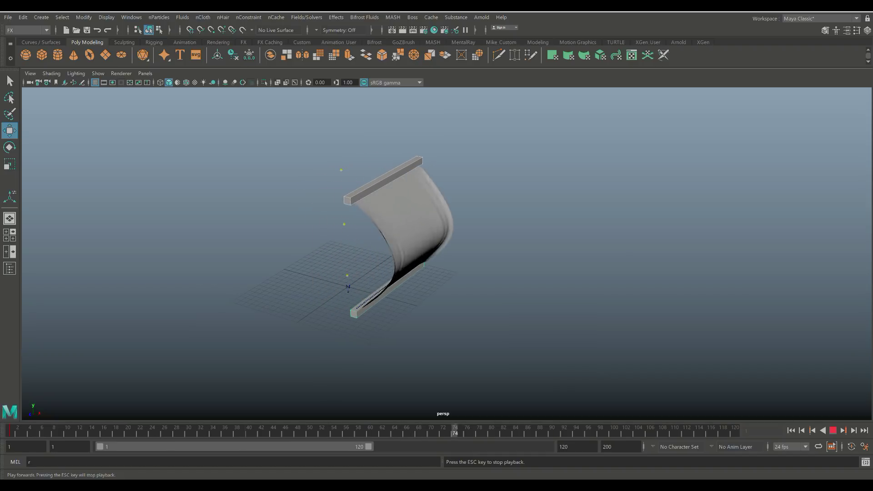
{"action": "left_click", "coordinate": [833, 431]}
{"action": "left_click", "coordinate": [791, 430]}
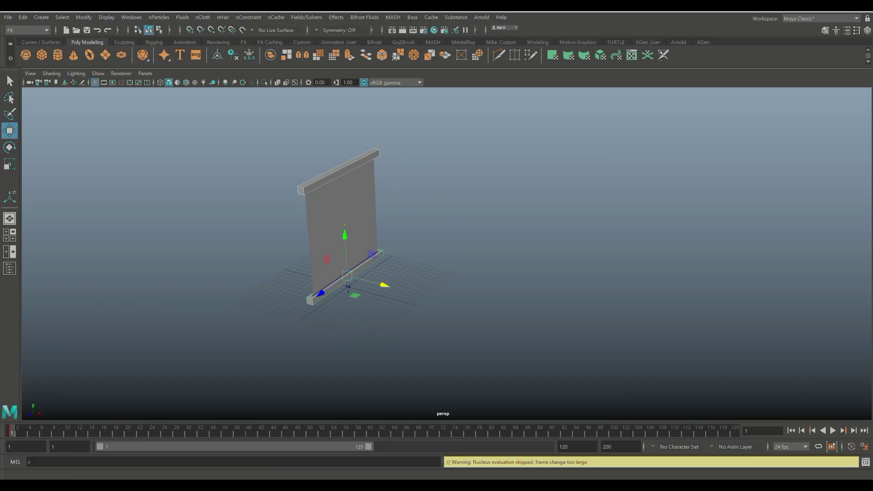
{"action": "key", "text": "ctrl+z"}
{"action": "key", "text": "ctrl+z"}
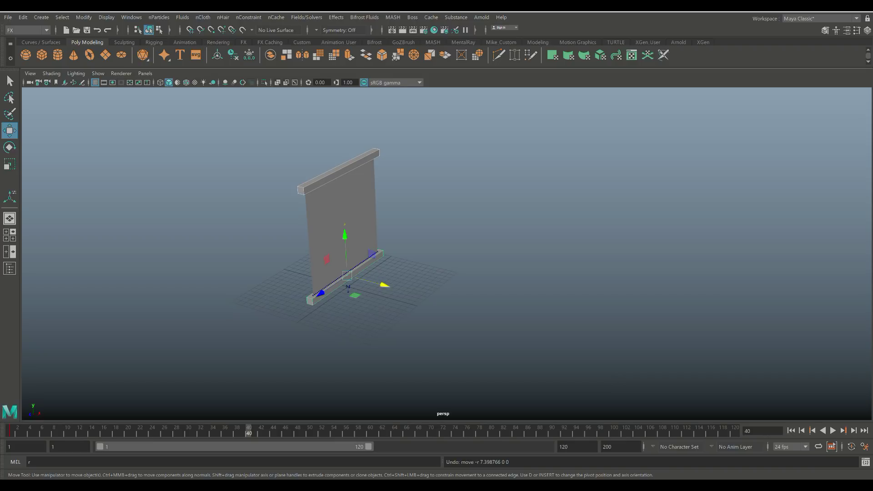
Step: Advance the simulation to frame 10, move both bars to about 7.6 on X and set a keyframe
{"action": "key", "text": "alt+shift+v"}
{"action": "key", "text": "alt+v"}
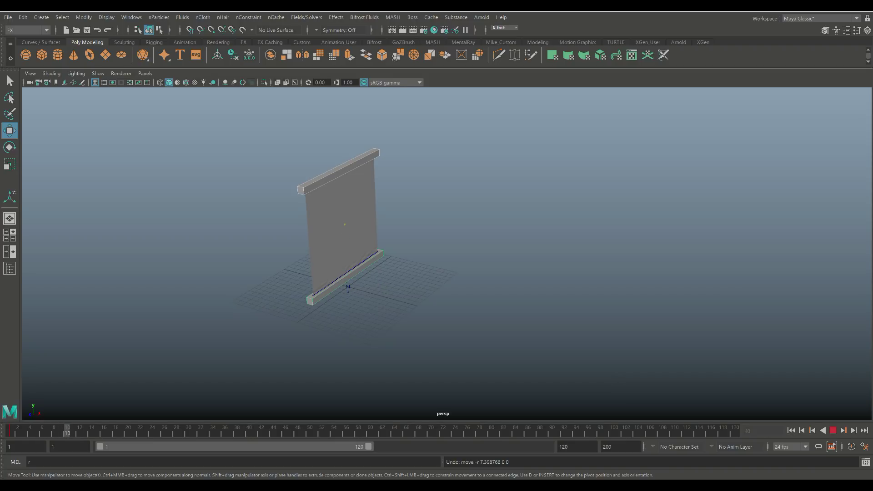
{"action": "key", "text": "alt+v"}
{"action": "left_click_drag", "start_coordinate": [385, 285], "coordinate": [429, 296]}
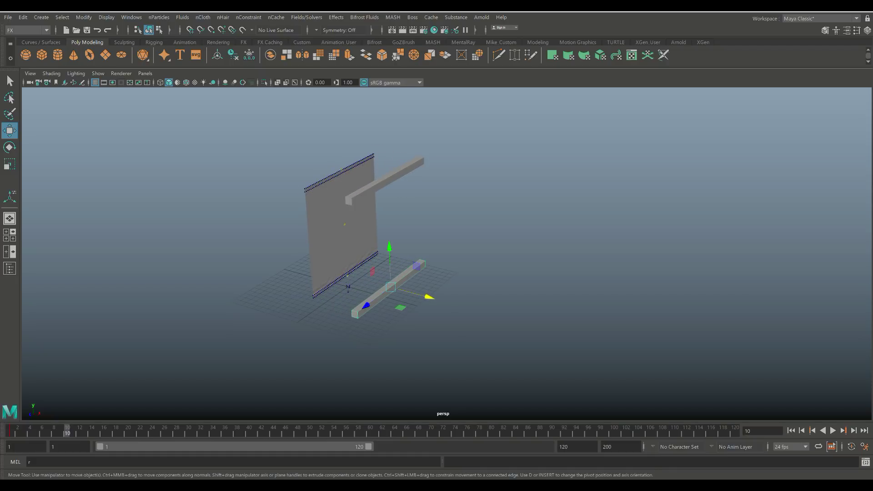
{"action": "key", "text": "s"}
Step: Lower the upper bar to a height of about 16.6 and rotate it about 26 degrees around Y
{"action": "left_click", "coordinate": [392, 176]}
{"action": "left_click_drag", "start_coordinate": [386, 139], "coordinate": [386, 151]}
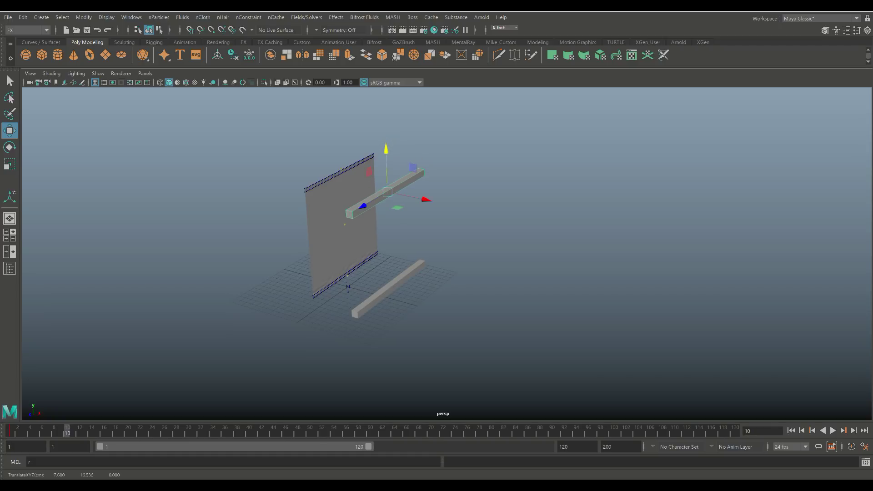
{"action": "key", "text": "e"}
{"action": "left_click_drag", "start_coordinate": [379, 208], "coordinate": [403, 208]}
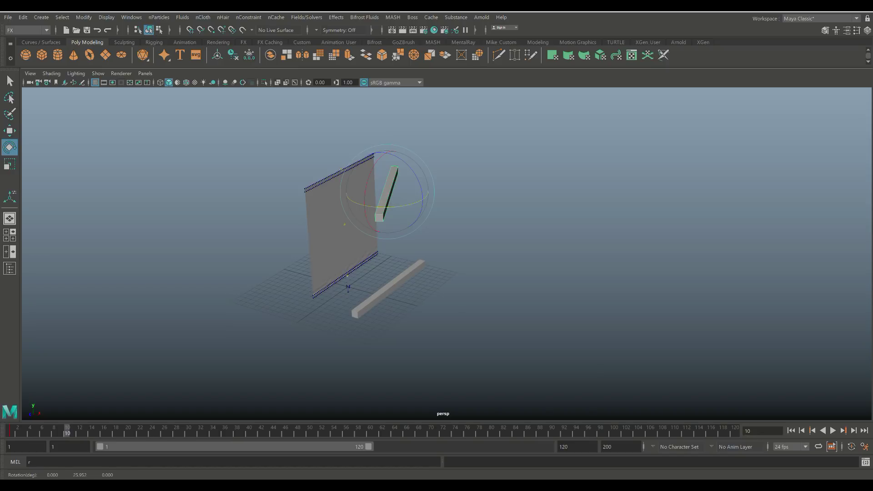
Step: Set a keyframe on the upper bar at frame 10, play back the simulation from frame 1, and rewind
{"action": "key", "text": "s"}
{"action": "left_click", "coordinate": [791, 430]}
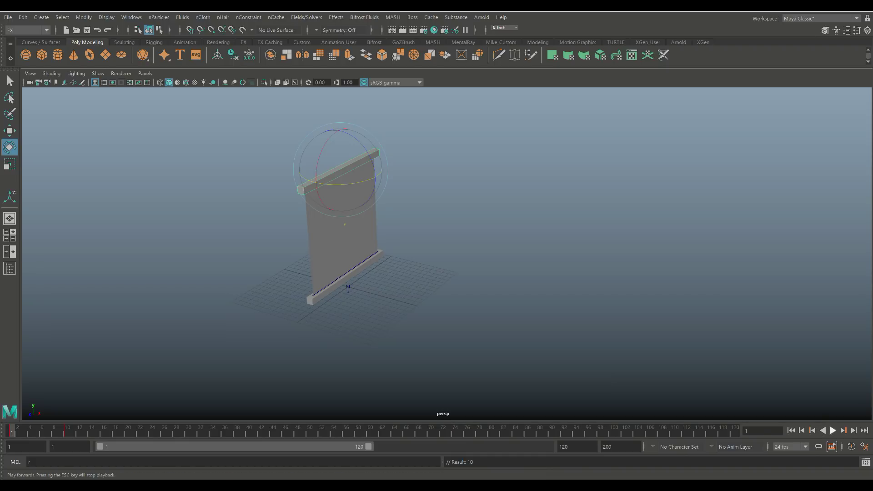
{"action": "left_click", "coordinate": [833, 431]}
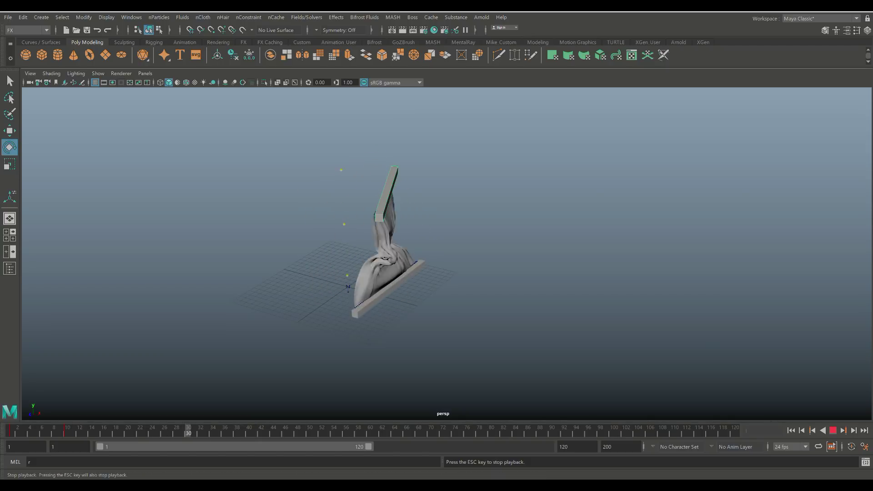
{"action": "left_click", "coordinate": [833, 430]}
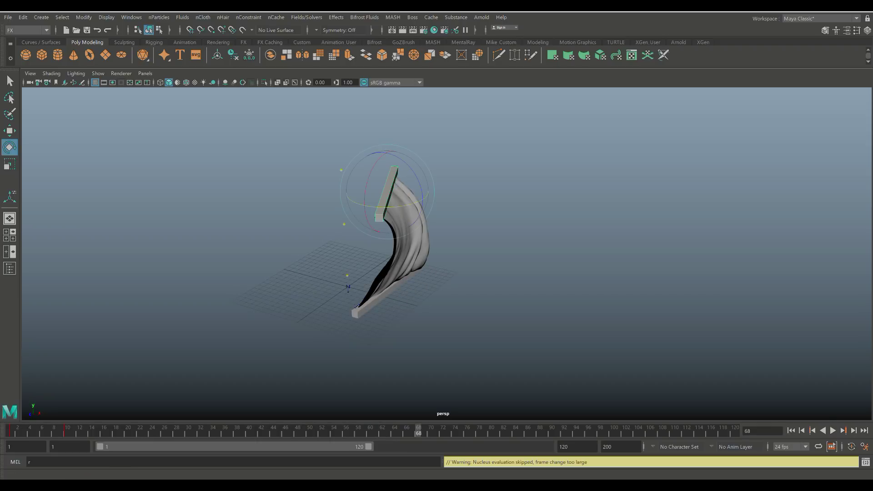
{"action": "left_click", "coordinate": [791, 430]}
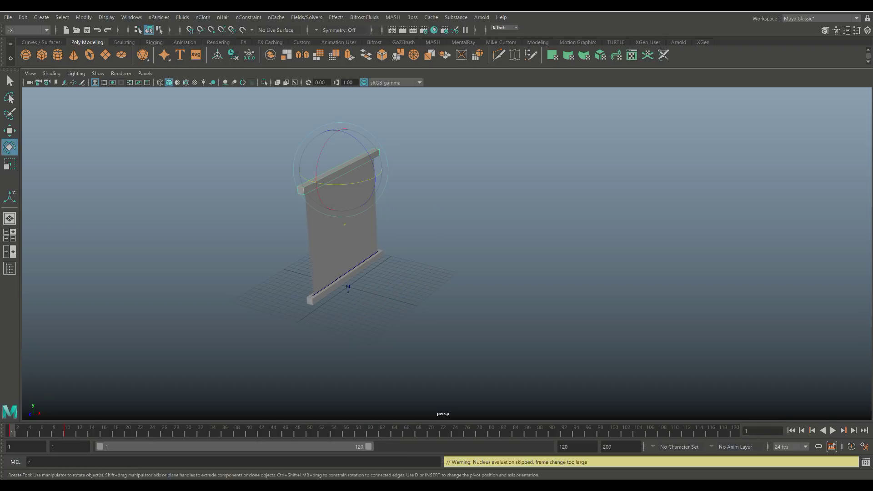
Step: Replace the cloth's nCloth settings with the tshirt preset
{"action": "left_click", "coordinate": [344, 227]}
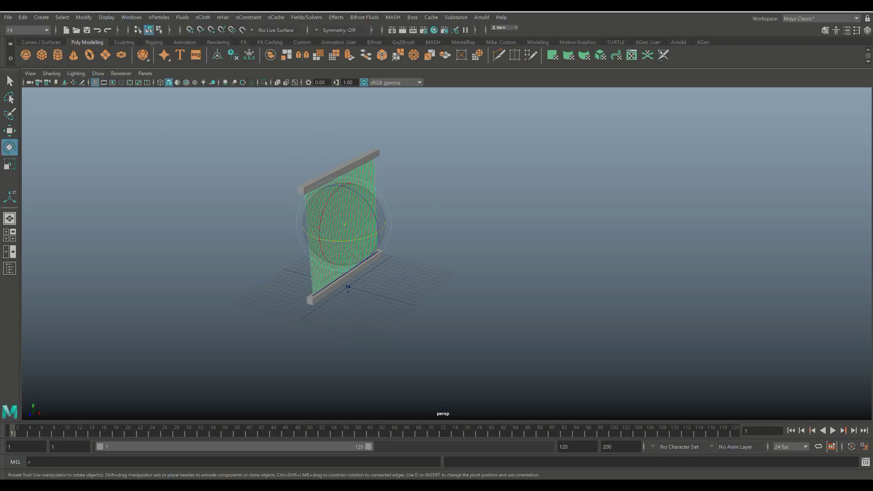
{"action": "key", "text": "ctrl+a"}
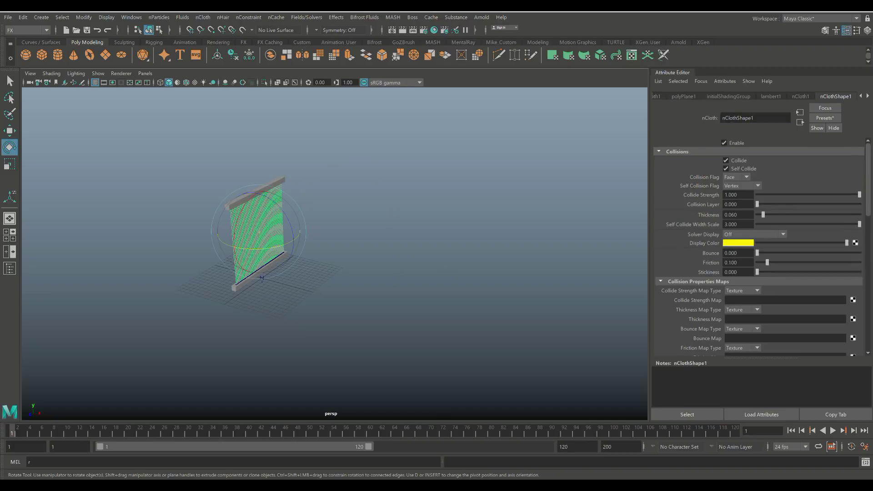
{"action": "left_click", "coordinate": [824, 118]}
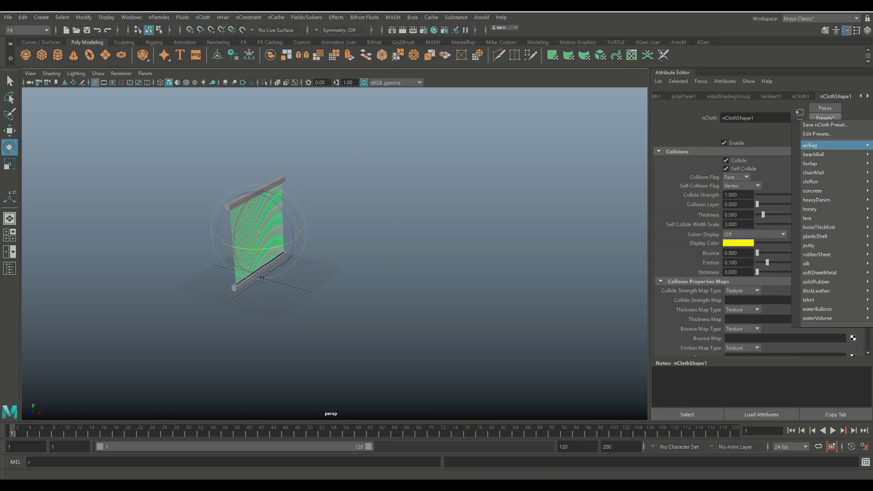
{"action": "mouse_move", "coordinate": [813, 172]}
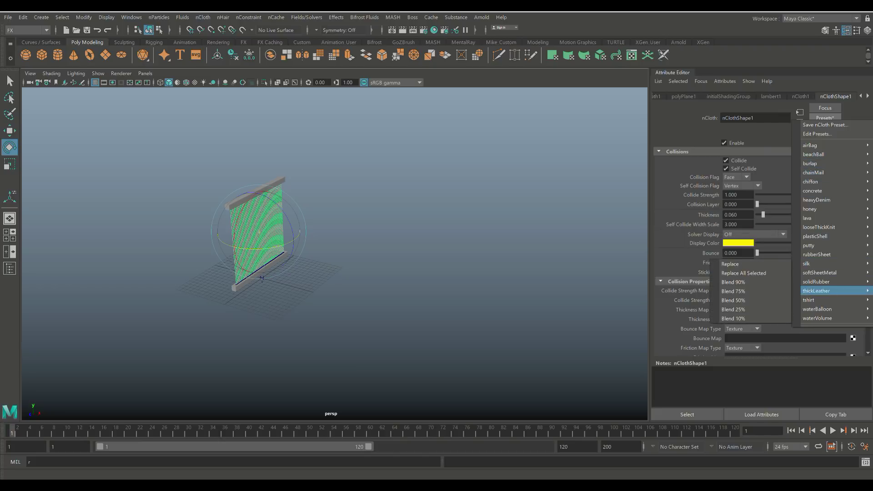
{"action": "mouse_move", "coordinate": [815, 300]}
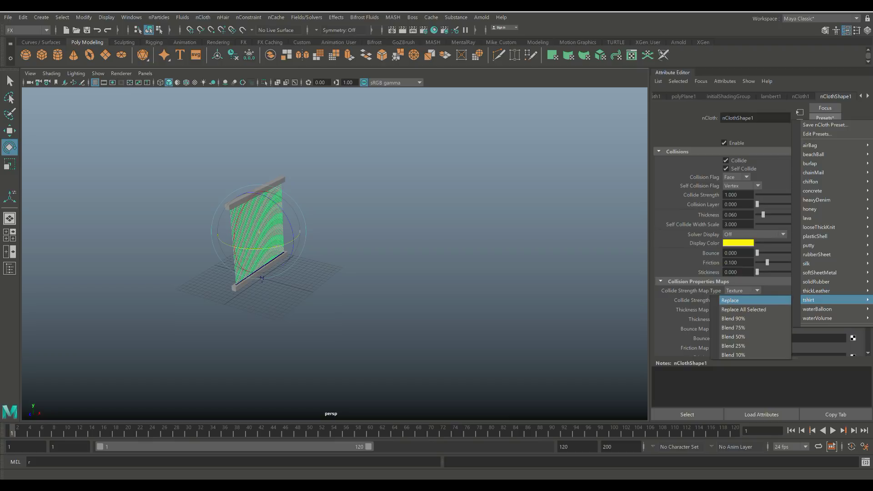
{"action": "left_click", "coordinate": [732, 300]}
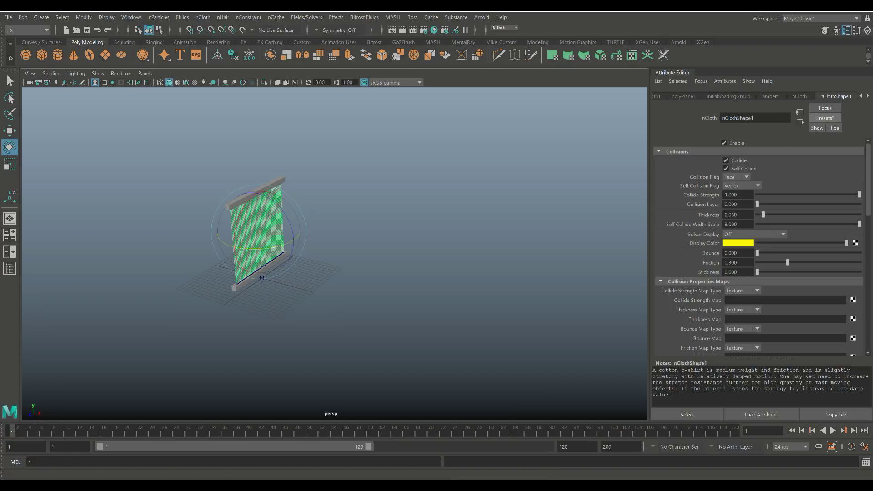
{"action": "left_click", "coordinate": [846, 31]}
{"action": "scroll", "coordinate": [447, 254], "scroll_direction": "up", "scroll_amount": 1}
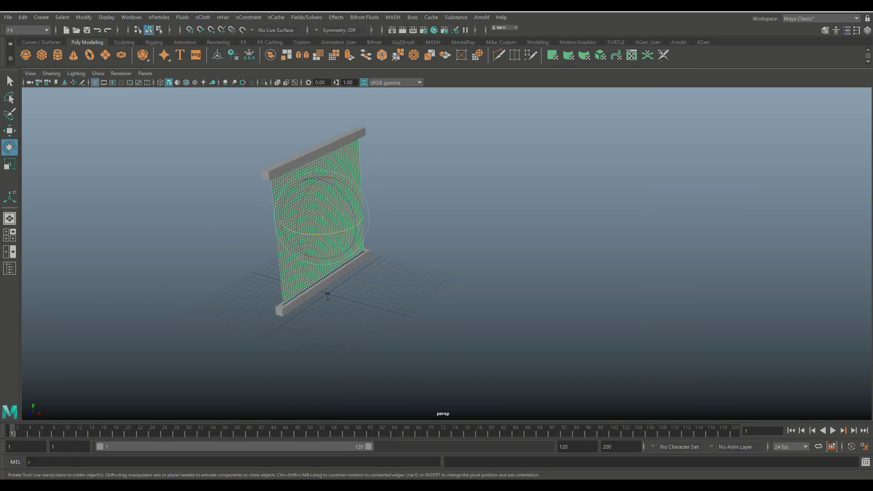
{"action": "scroll", "coordinate": [447, 254], "scroll_direction": "down", "scroll_amount": 1}
{"action": "left_click_drag", "start_coordinate": [447, 254], "coordinate": [440, 266], "text": "alt"}
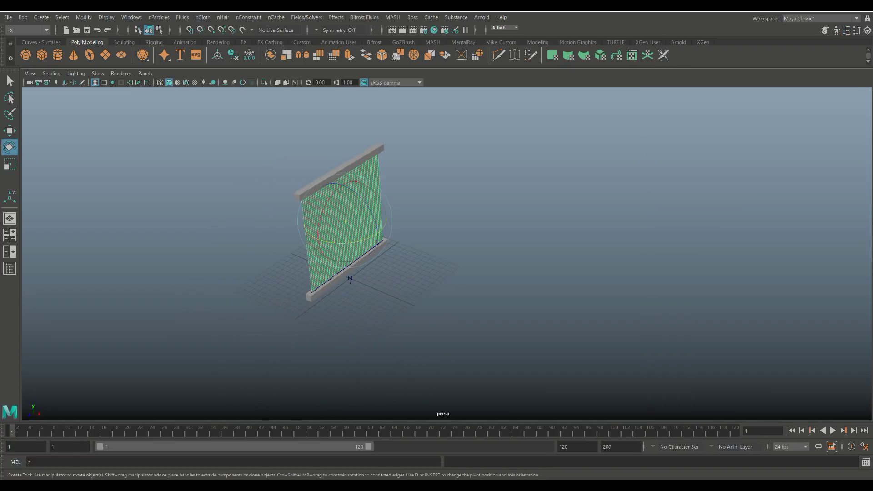
{"action": "left_click", "coordinate": [355, 265]}
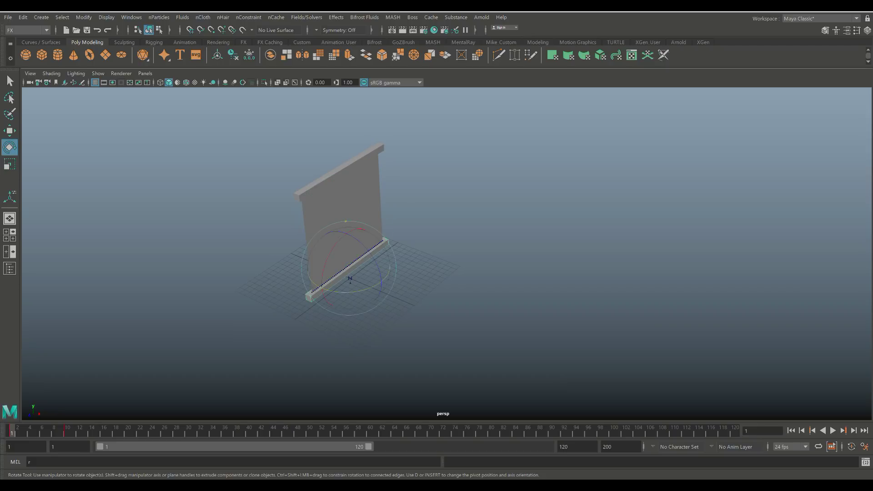
{"action": "left_click", "coordinate": [342, 170], "text": "shift"}
{"action": "key", "text": "ctrl+z"}
{"action": "key", "text": "ctrl+z"}
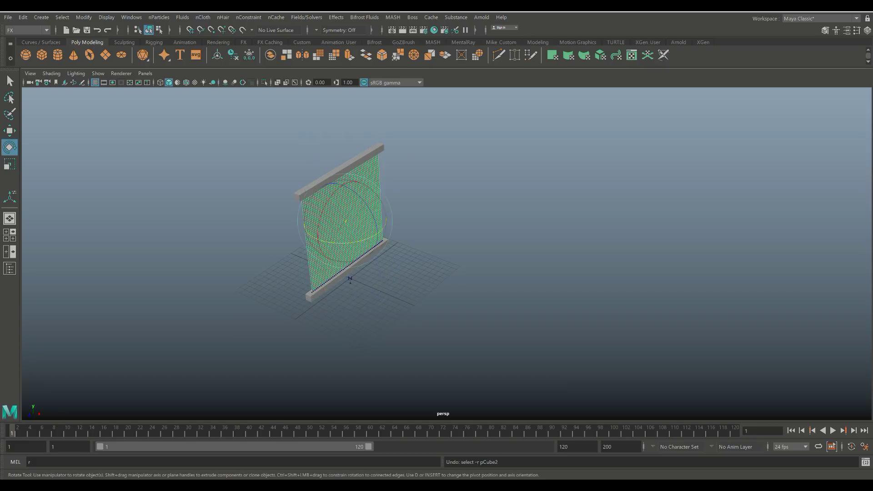
{"action": "key", "text": "ctrl+z"}
{"action": "left_click", "coordinate": [336, 279]}
{"action": "left_click", "coordinate": [340, 171], "text": "shift"}
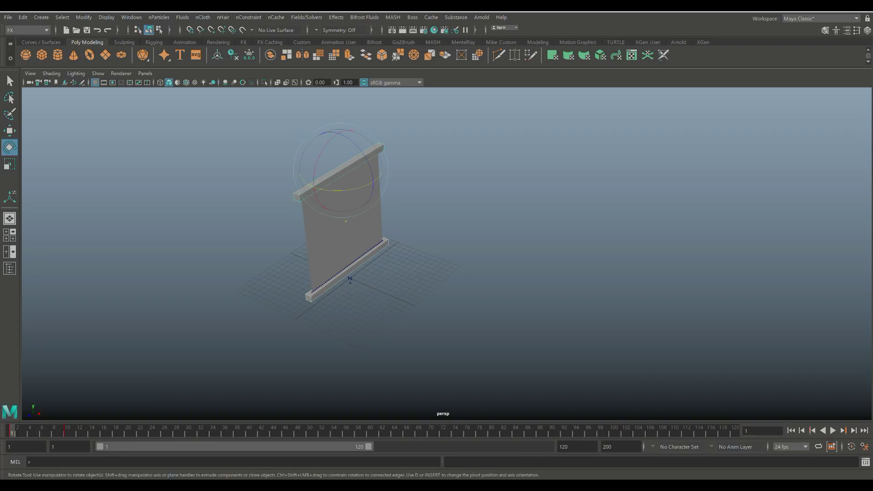
Step: Undo the upper bar's keyed rotation and height change, and the keyed move of both bars at frame 10
{"action": "key", "text": "ctrl+z"}
{"action": "key", "text": "ctrl+z"}
{"action": "key", "text": "ctrl+z"}
{"action": "key", "text": "ctrl+z"}
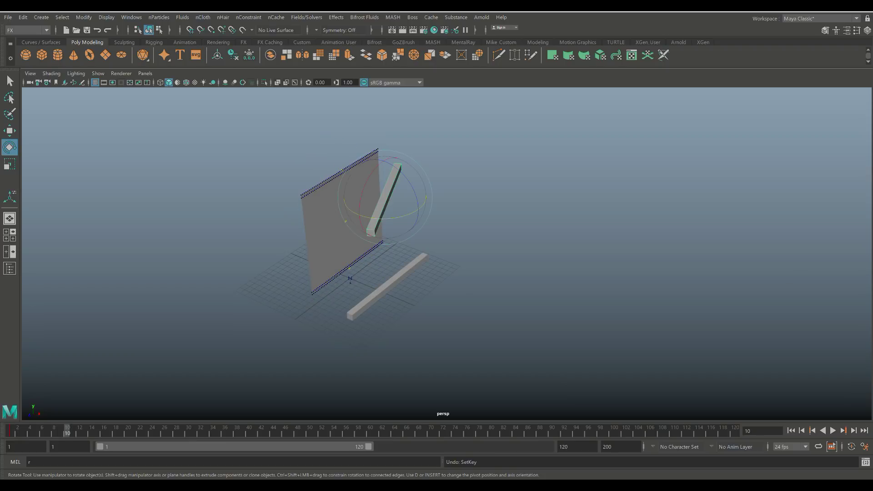
{"action": "key", "text": "ctrl+z"}
{"action": "key", "text": "ctrl+z"}
{"action": "key", "text": "ctrl+z"}
{"action": "key", "text": "ctrl+z"}
{"action": "key", "text": "ctrl+z"}
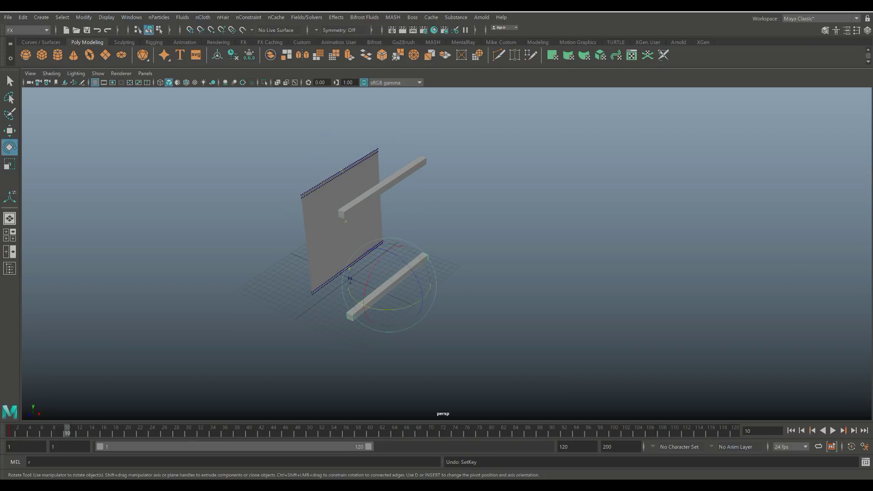
{"action": "key", "text": "ctrl+z"}
{"action": "key", "text": "ctrl+z"}
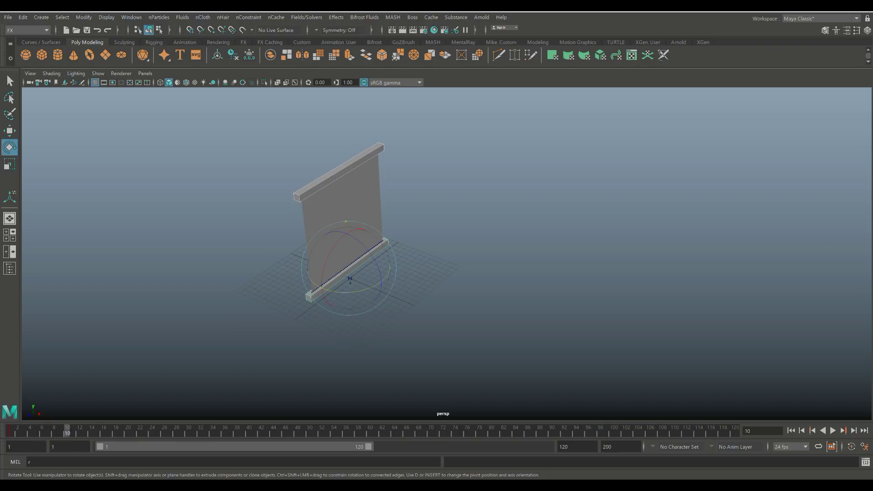
{"action": "key", "text": "ctrl+z"}
{"action": "scroll", "coordinate": [351, 227], "scroll_direction": "down", "scroll_amount": 1}
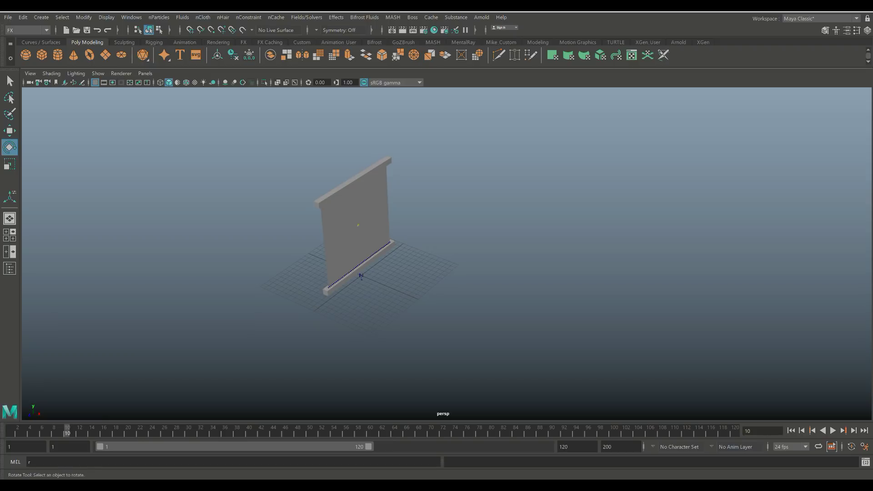
{"action": "key", "text": "ctrl+z"}
{"action": "key", "text": "ctrl+z"}
Step: Create a polygon sphere, raise it to the cloth's mid-height, move it out in front of the cloth and enlarge it
{"action": "left_click", "coordinate": [26, 55]}
{"action": "key", "text": "w"}
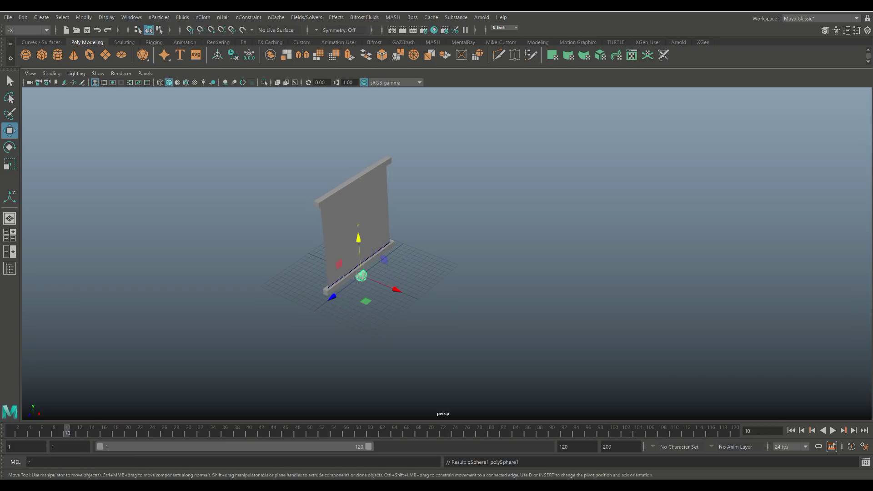
{"action": "left_click_drag", "start_coordinate": [359, 237], "coordinate": [355, 184]}
{"action": "left_click_drag", "start_coordinate": [393, 235], "coordinate": [555, 193]}
{"action": "key", "text": "r"}
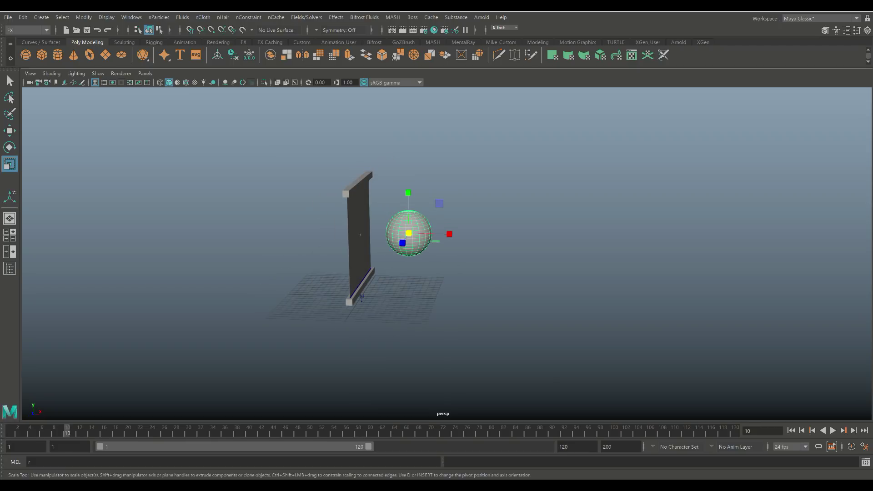
Step: Advance the simulation to frame 30, move both bars to about 8.25 on X, set a keyframe and rewind
{"action": "left_click", "coordinate": [358, 183]}
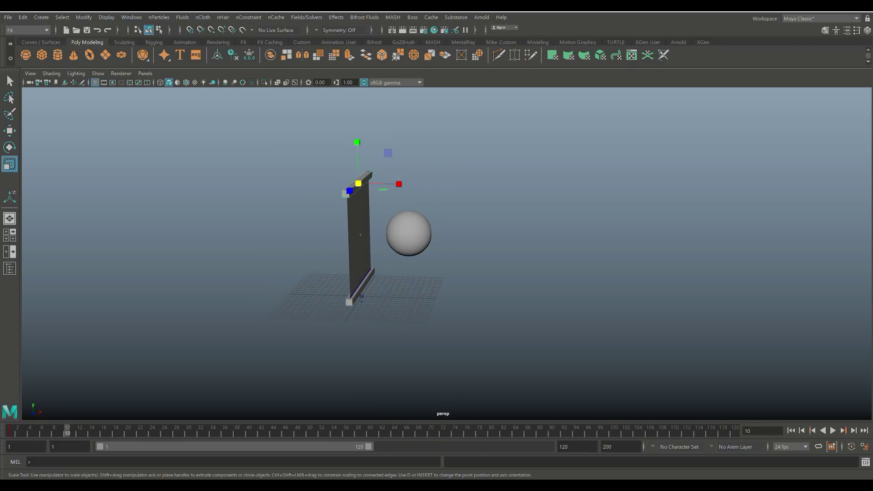
{"action": "left_click", "coordinate": [361, 288], "text": "shift"}
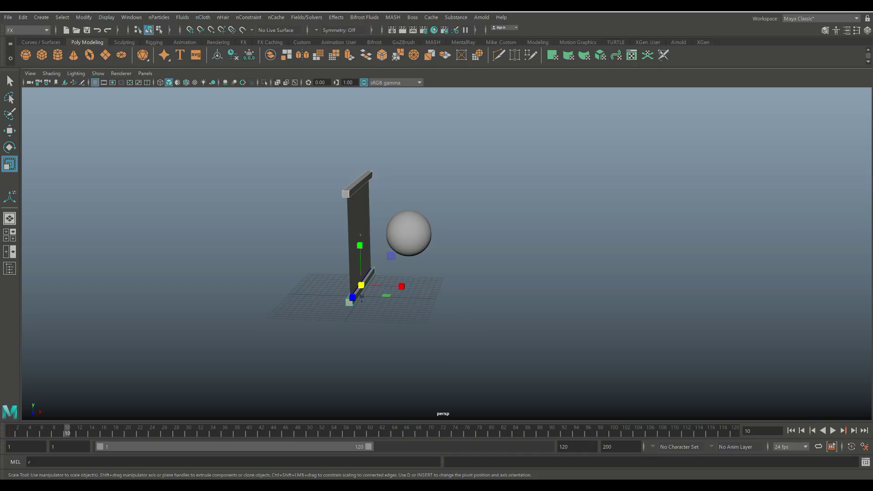
{"action": "key", "text": "alt+v"}
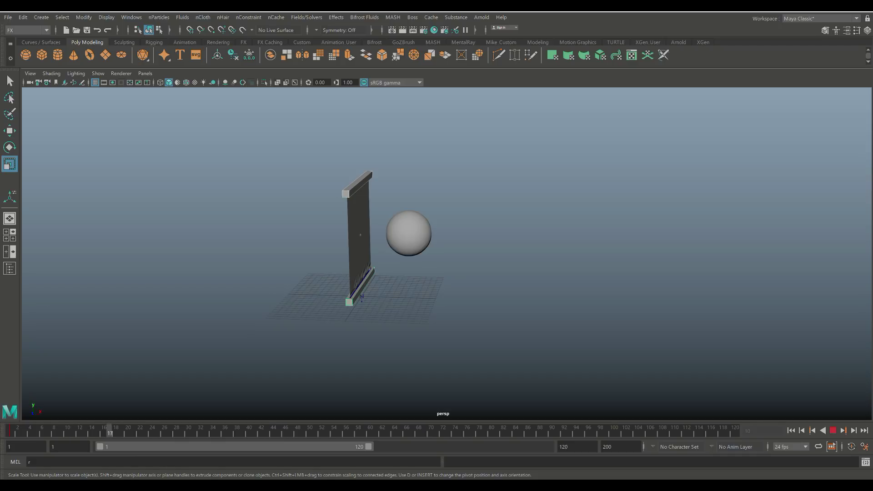
{"action": "key", "text": "alt+v"}
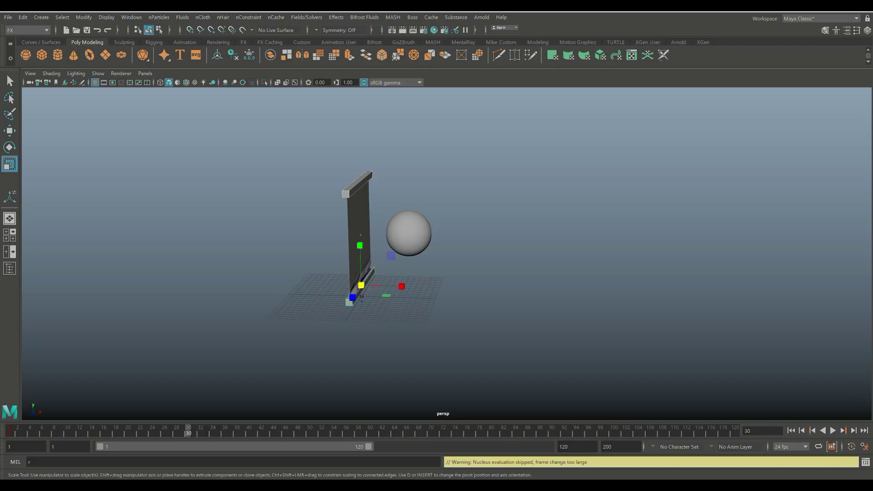
{"action": "key", "text": "w"}
{"action": "left_click_drag", "start_coordinate": [405, 286], "coordinate": [456, 288]}
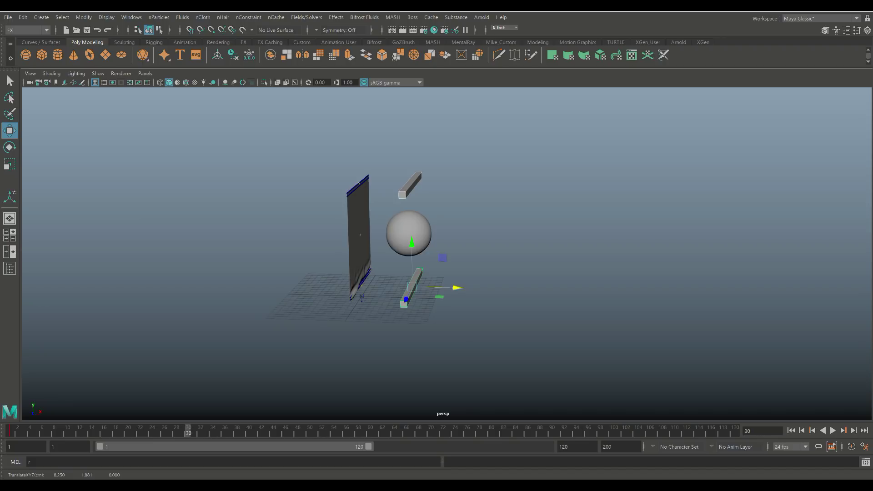
{"action": "key", "text": "s"}
{"action": "left_click", "coordinate": [791, 430]}
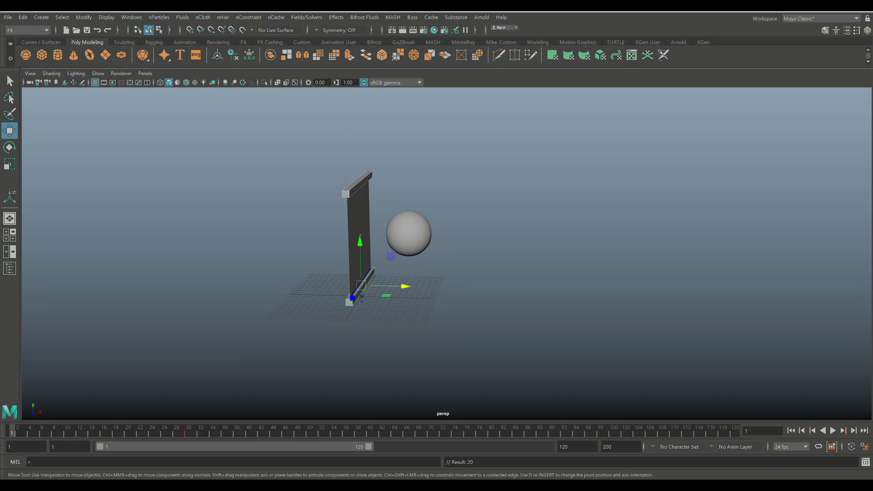
Step: Make the sphere a passive collider for the cloth
{"action": "left_click", "coordinate": [359, 219]}
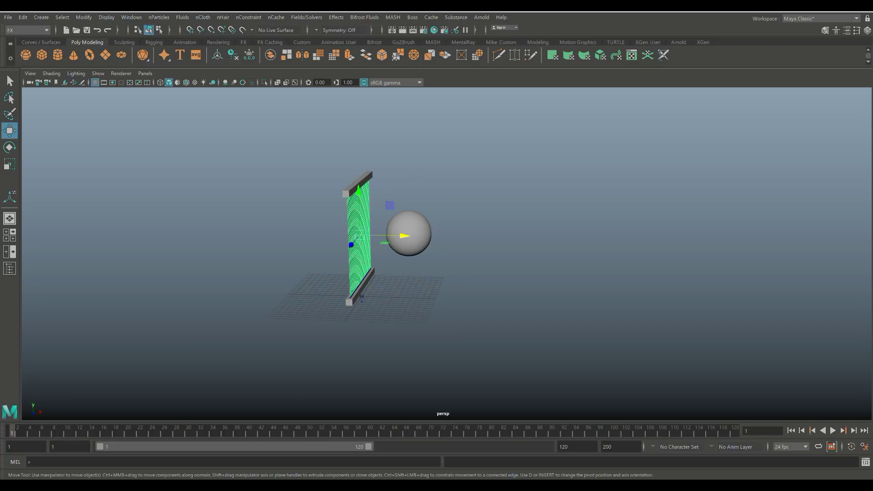
{"action": "left_click", "coordinate": [412, 222], "text": "shift"}
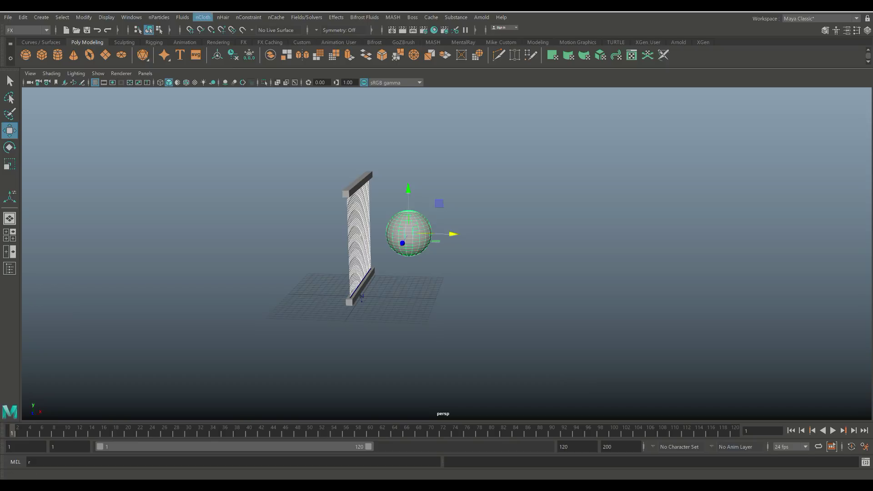
{"action": "left_click", "coordinate": [203, 17]}
{"action": "left_click", "coordinate": [234, 40]}
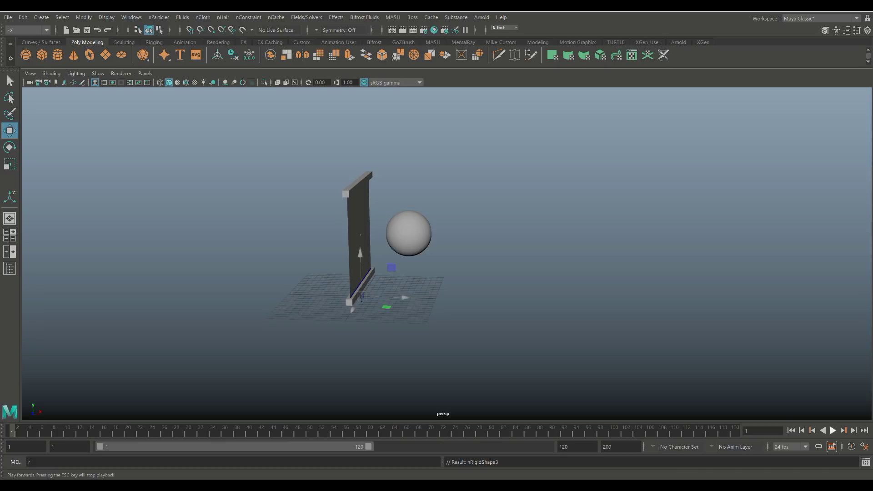
Step: Play back the bars pulling the cloth against the sphere, inspect the collision from the sphere's side, and rewind to frame 1
{"action": "left_click", "coordinate": [832, 430]}
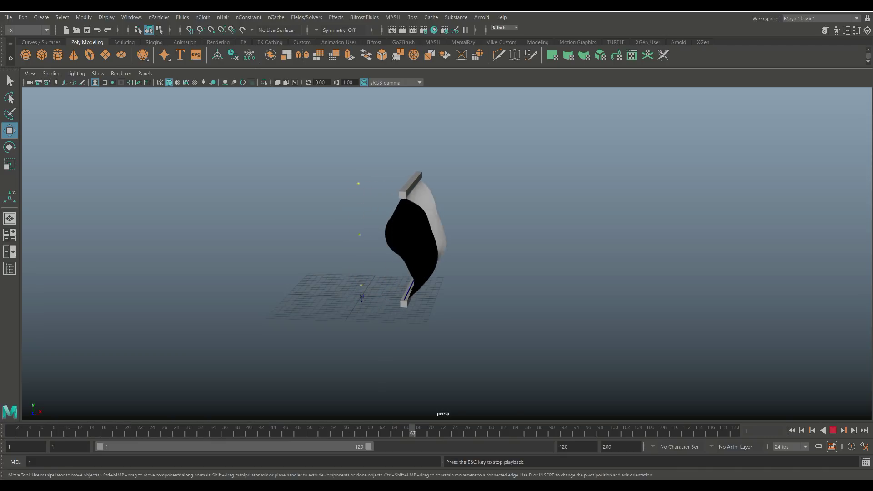
{"action": "left_click_drag", "start_coordinate": [423, 255], "coordinate": [337, 251], "text": "alt"}
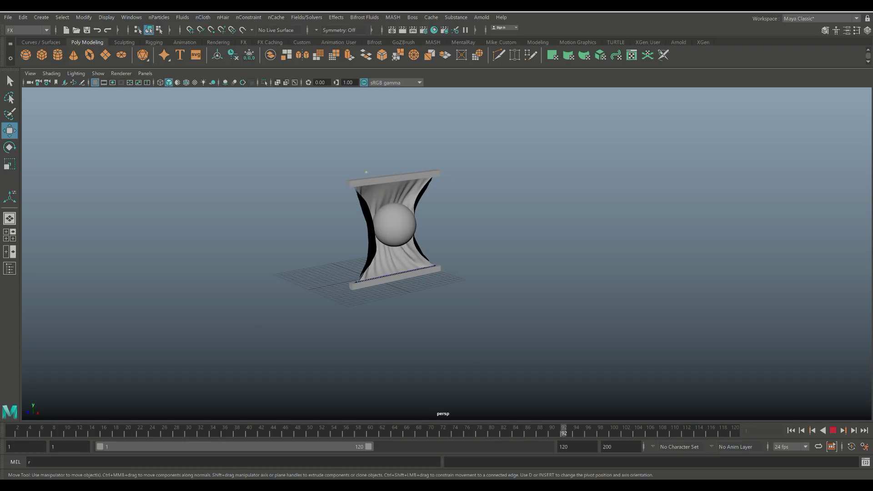
{"action": "left_click", "coordinate": [833, 430]}
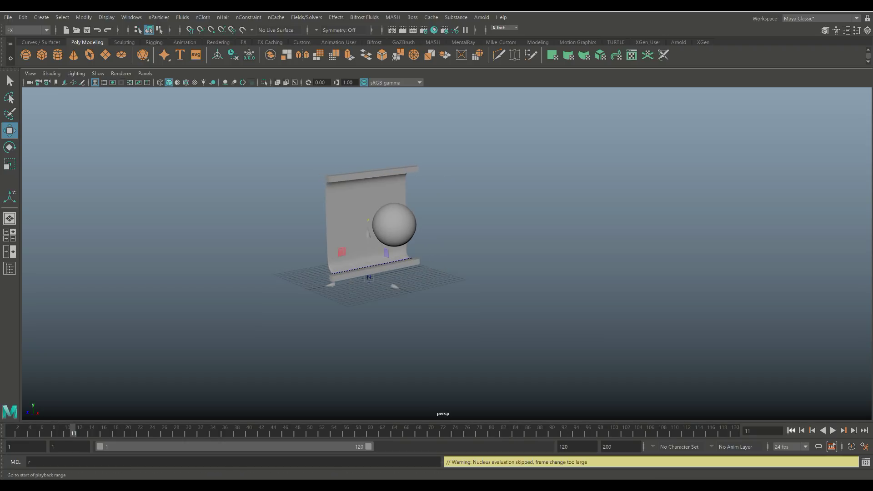
{"action": "left_click", "coordinate": [791, 430]}
{"action": "scroll", "coordinate": [447, 254], "scroll_direction": "up", "scroll_amount": 3}
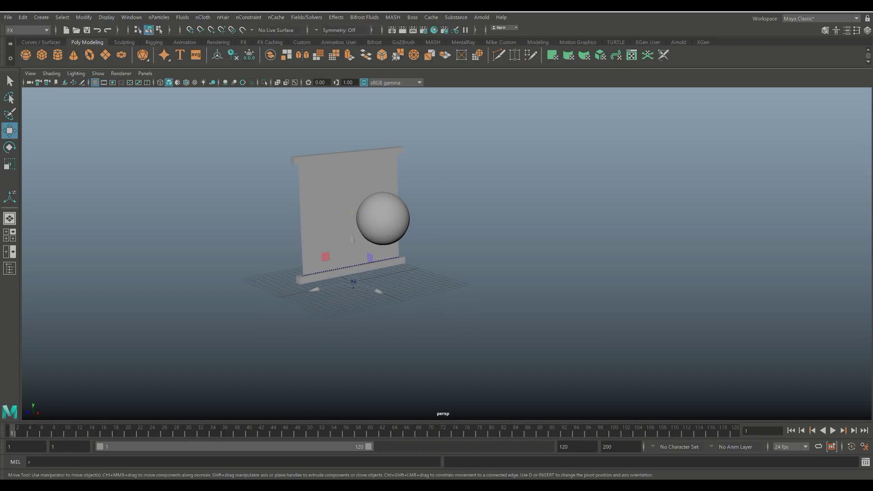
{"action": "scroll", "coordinate": [446, 254], "scroll_direction": "up", "scroll_amount": 2}
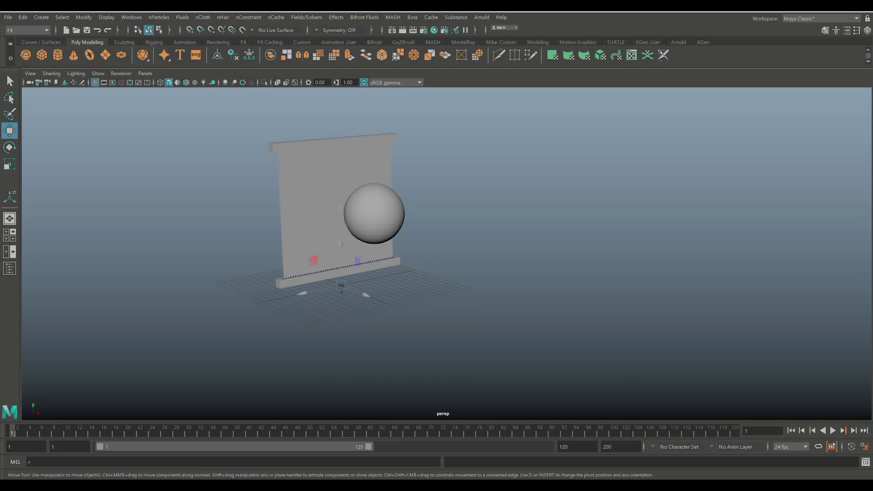
{"action": "mouse_move", "coordinate": [354, 237]}
{"action": "left_mouse_down", "text": "alt"}
{"action": "mouse_move", "coordinate": [402, 208]}
{"action": "mouse_move", "coordinate": [349, 218]}
{"action": "mouse_move", "coordinate": [367, 225]}
{"action": "mouse_move", "coordinate": [338, 234]}
{"action": "mouse_move", "coordinate": [347, 210]}
{"action": "mouse_move", "coordinate": [357, 230]}
{"action": "mouse_move", "coordinate": [354, 205]}
{"action": "mouse_move", "coordinate": [356, 225]}
{"action": "left_mouse_up", "text": "alt"}
{"action": "middle_click_drag", "start_coordinate": [355, 225], "coordinate": [408, 238], "text": "alt"}
{"action": "left_click_drag", "start_coordinate": [409, 237], "coordinate": [419, 253], "text": "alt"}
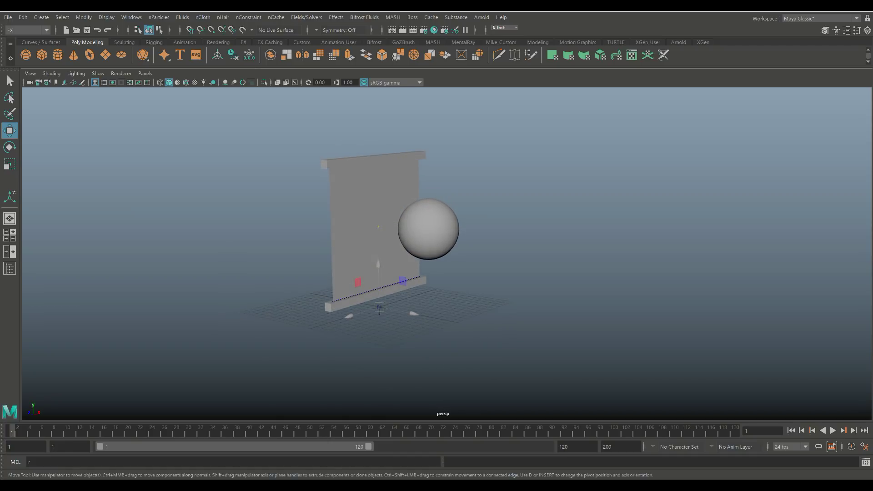